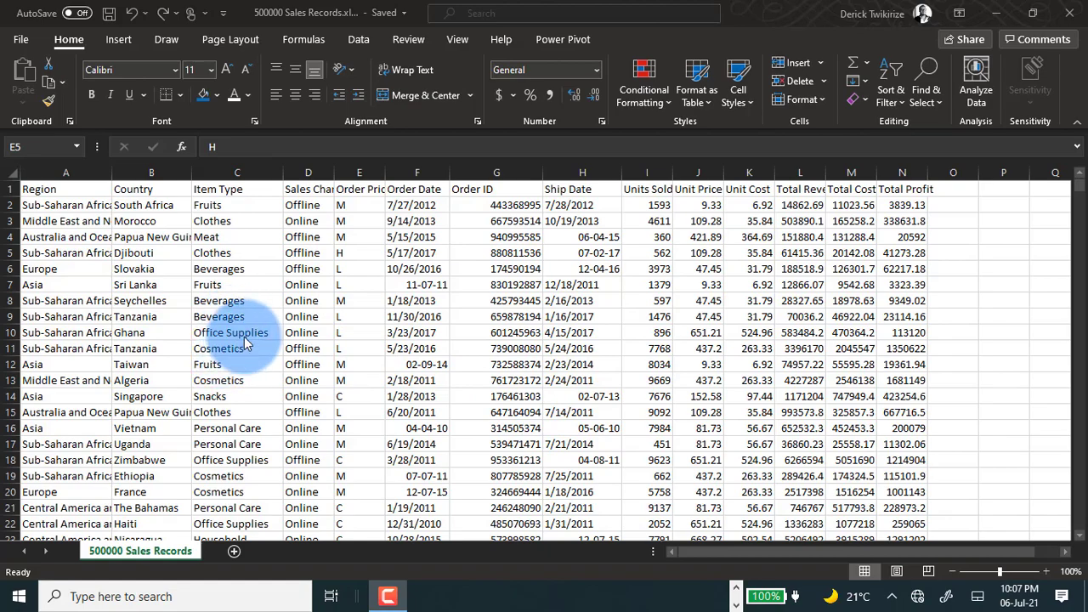
# Scroll through the 500000 sales records to examine the columns and rows of data.
pyautogui.scroll(-5, 225, 359)
pyautogui.scroll(5, 127, 196)
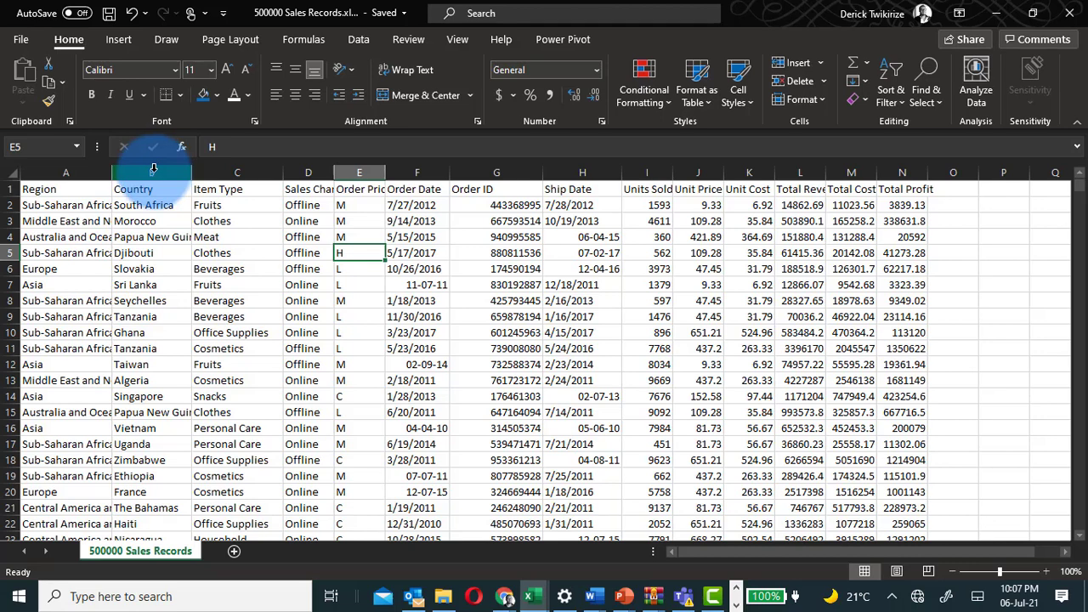
pyautogui.click(153, 172)
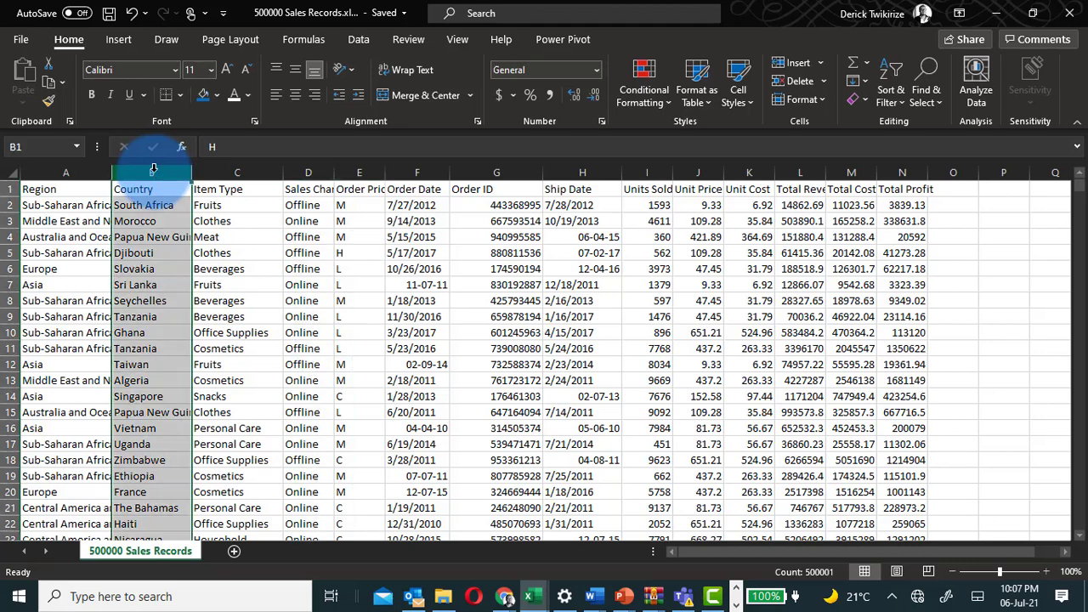
pyautogui.click(10, 252)
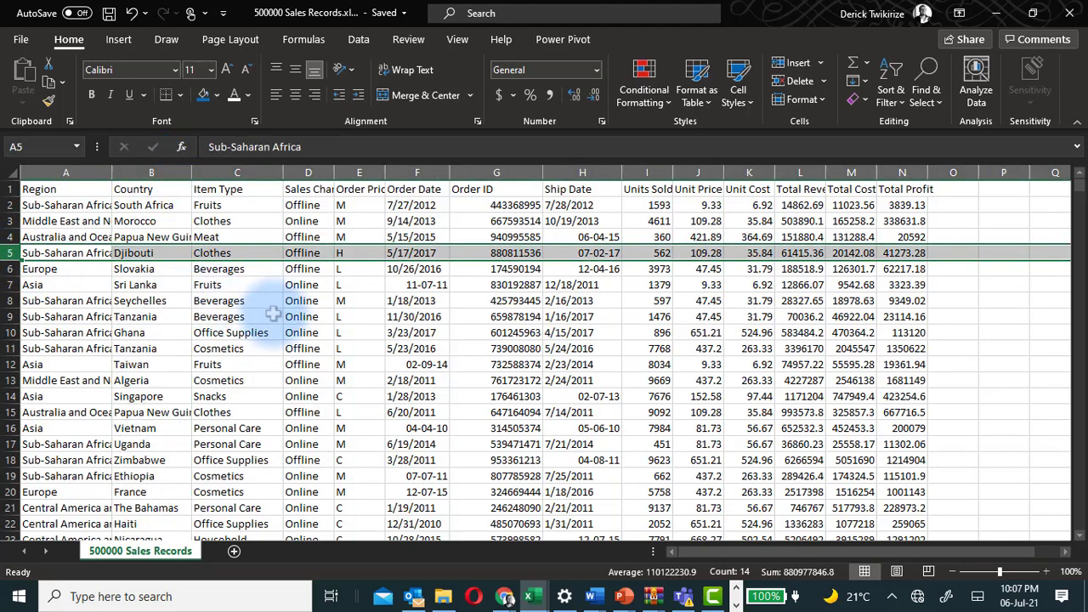
pyautogui.scroll(-6, 181, 324)
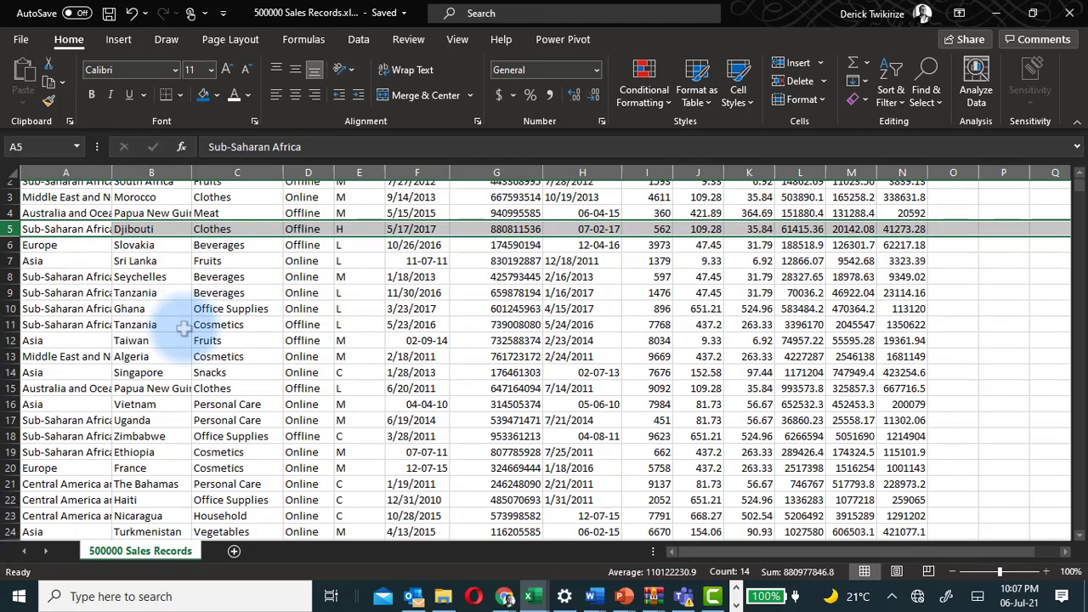
pyautogui.scroll(-20, 184, 330)
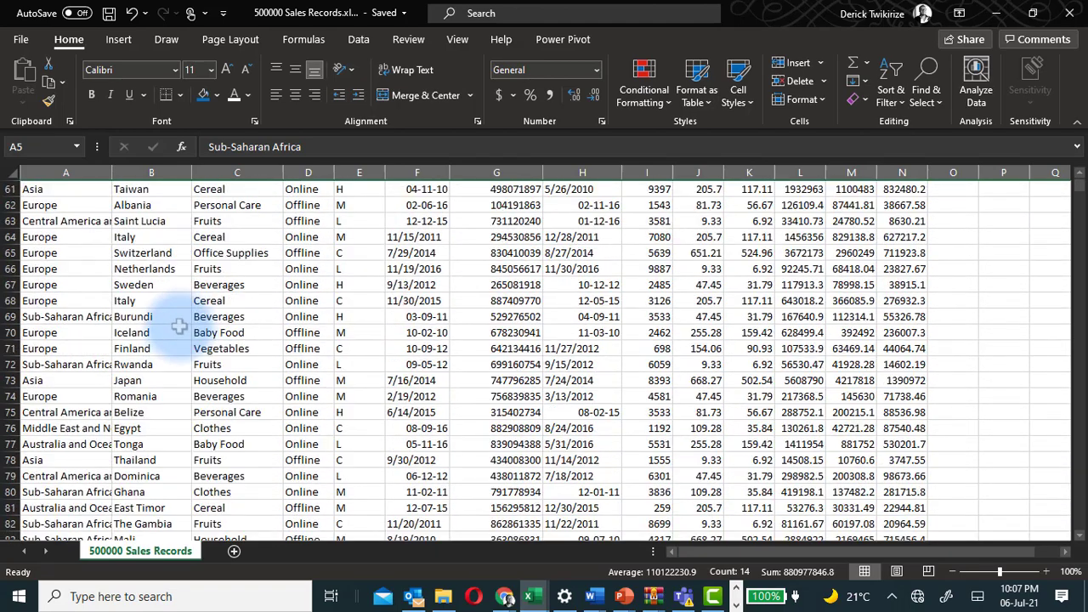
pyautogui.scroll(-4, 191, 340)
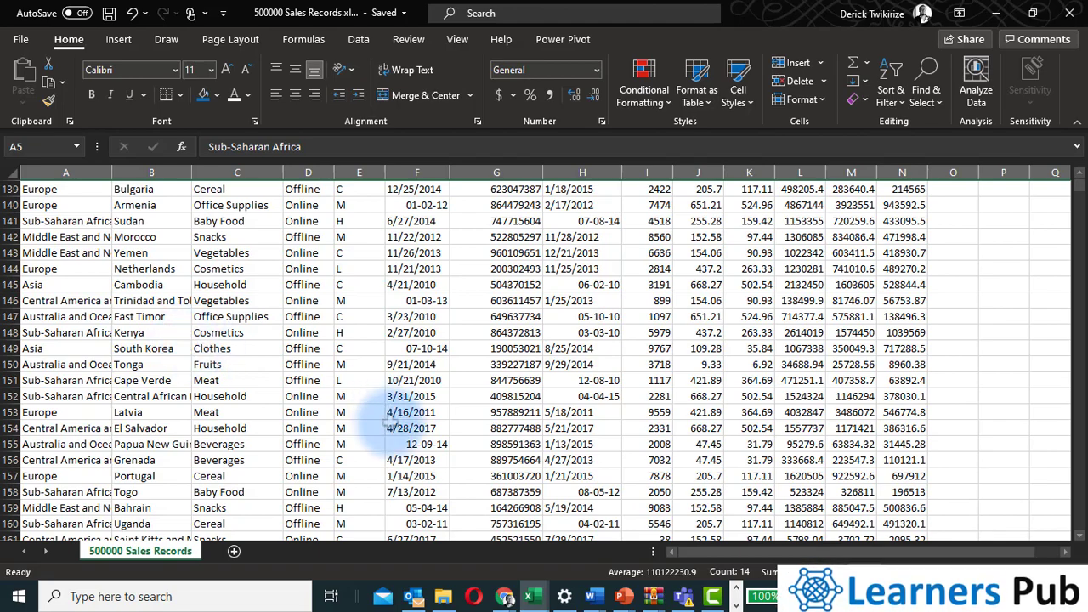
pyautogui.scroll(16, 378, 415)
pyautogui.scroll(20, 375, 418)
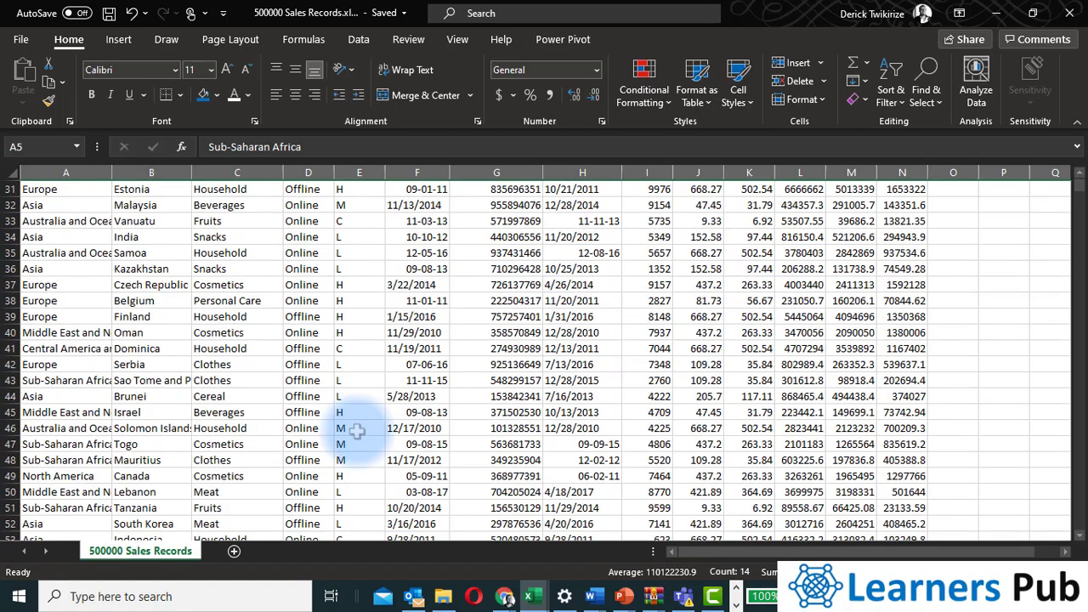
pyautogui.scroll(10, 356, 432)
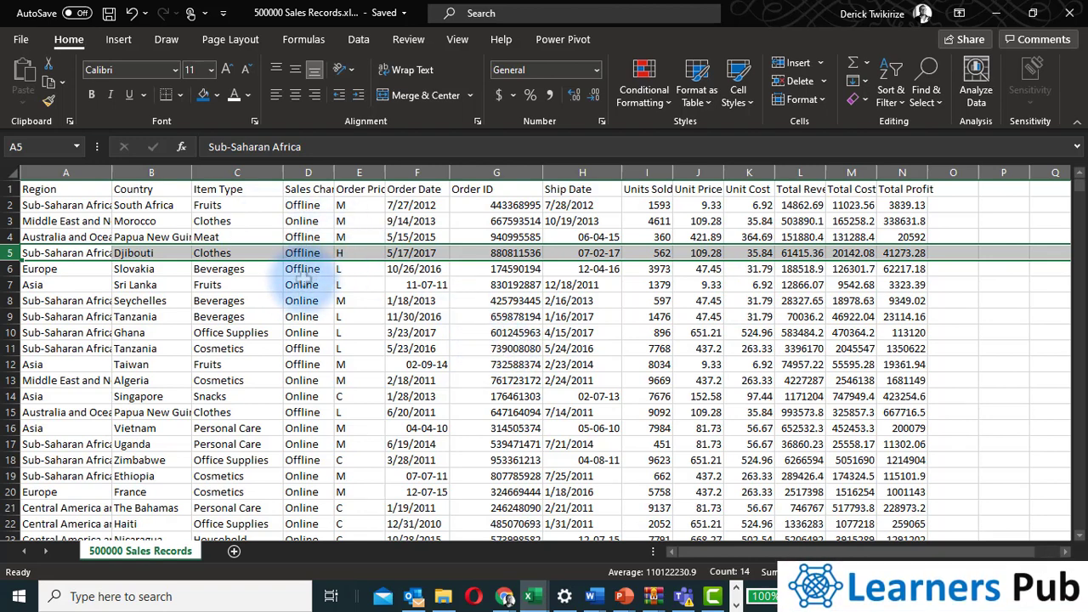
# Inspect the column headers and Region values in the sales data, zooming in on the sheet.
pyautogui.moveTo(305, 279); pyautogui.dragTo(582, 180)
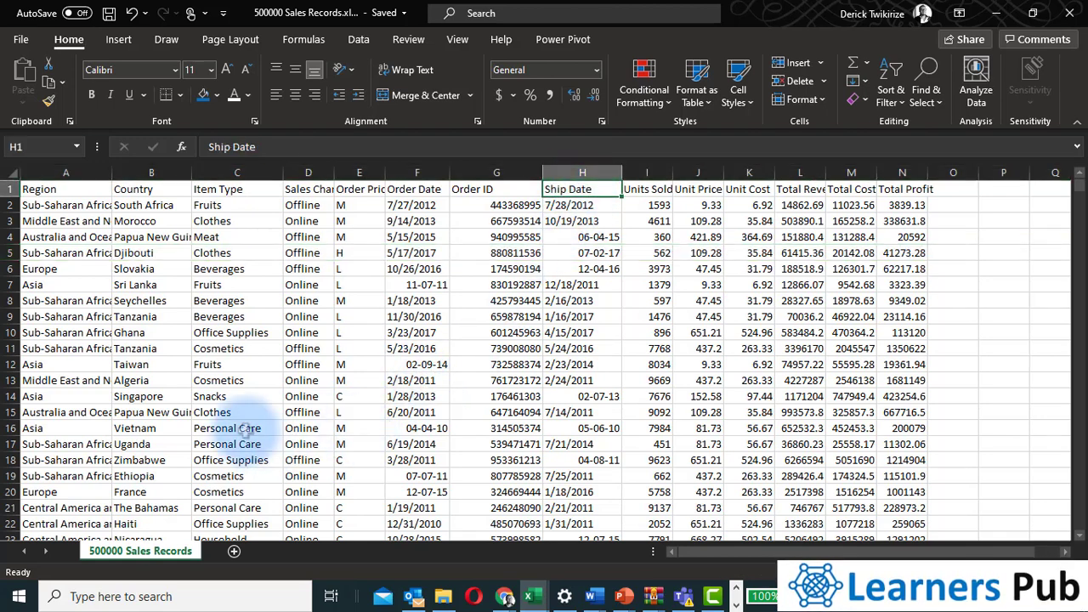
pyautogui.click(95, 221)
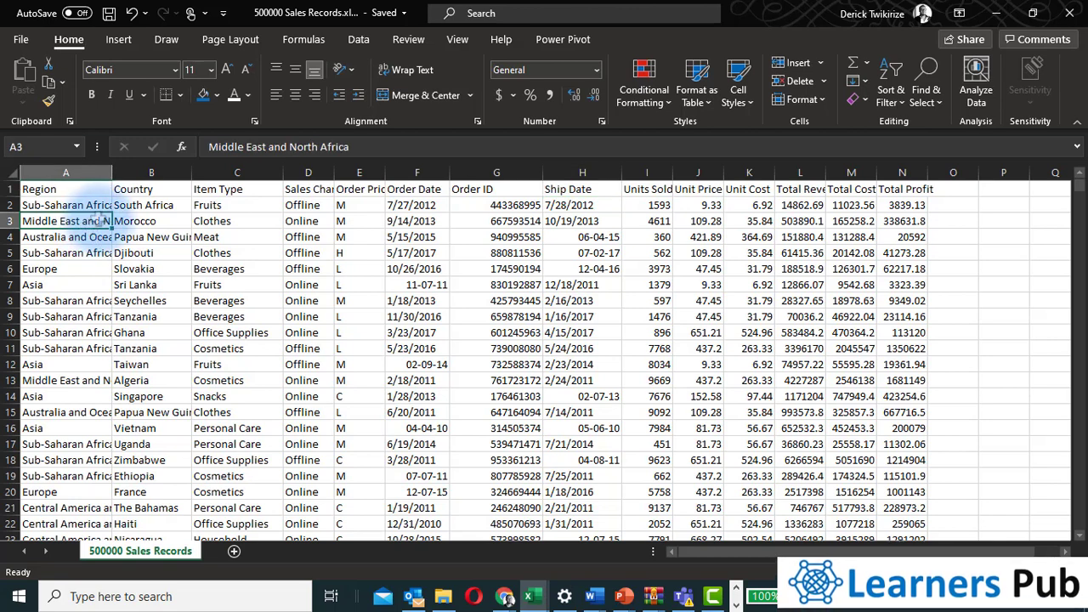
pyautogui.click(79, 171)
pyautogui.moveTo(79, 172)
pyautogui.mouseDown()
pyautogui.moveTo(280, 179)
pyautogui.moveTo(85, 183)
pyautogui.mouseUp()
pyautogui.click(240, 255)
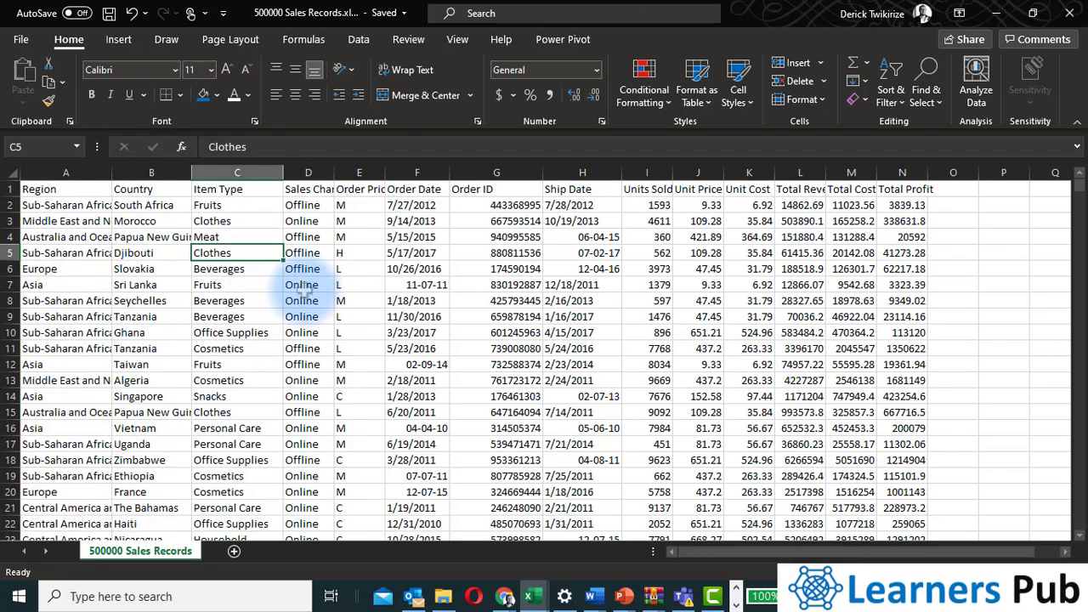
pyautogui.scroll(2, 527, 395)
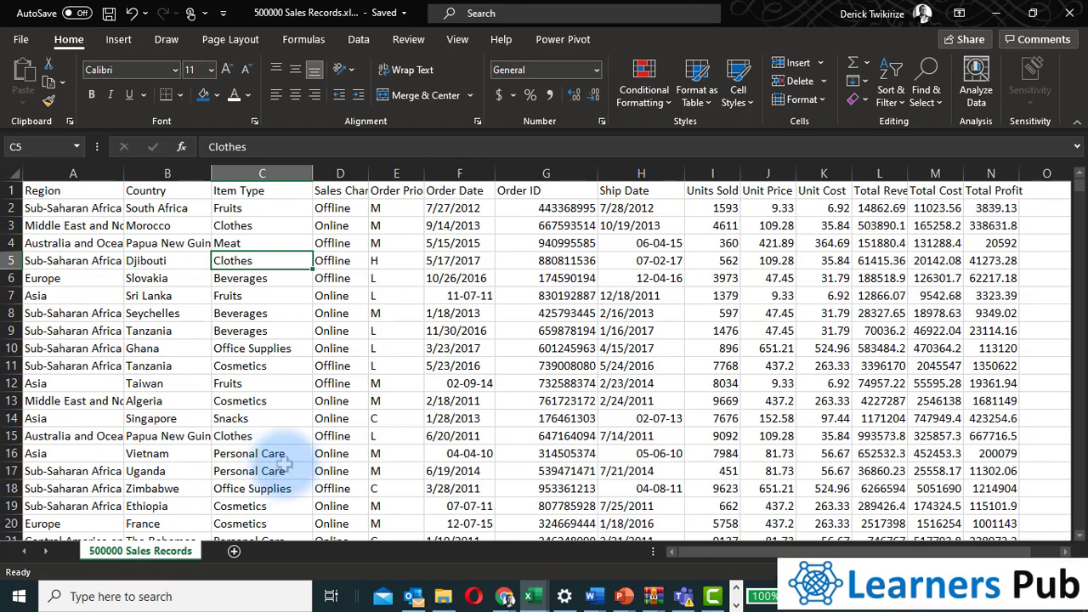
pyautogui.click(81, 262)
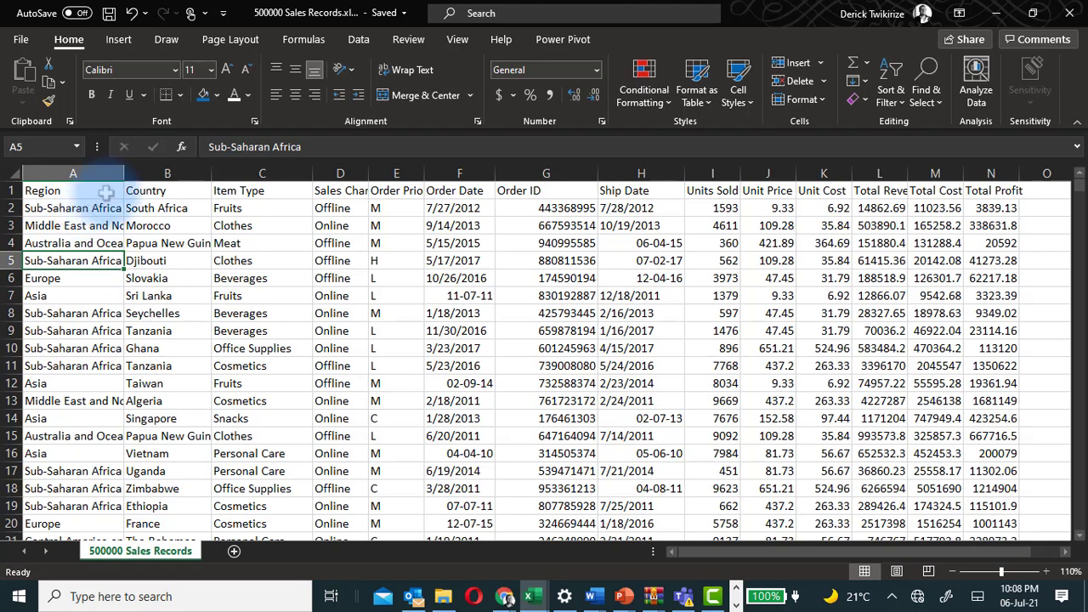
pyautogui.click(119, 40)
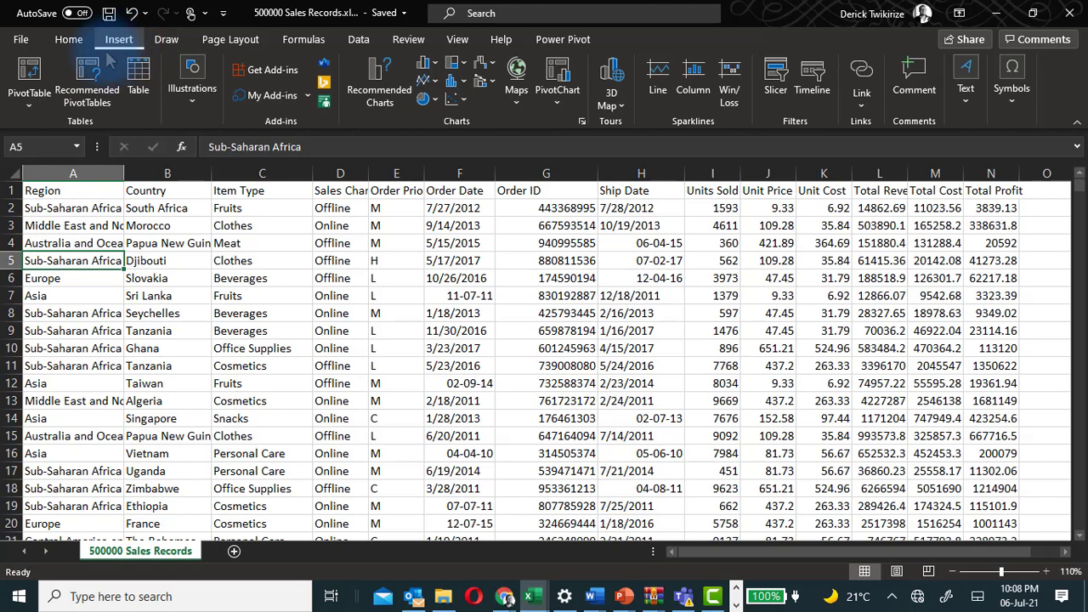
pyautogui.click(32, 83)
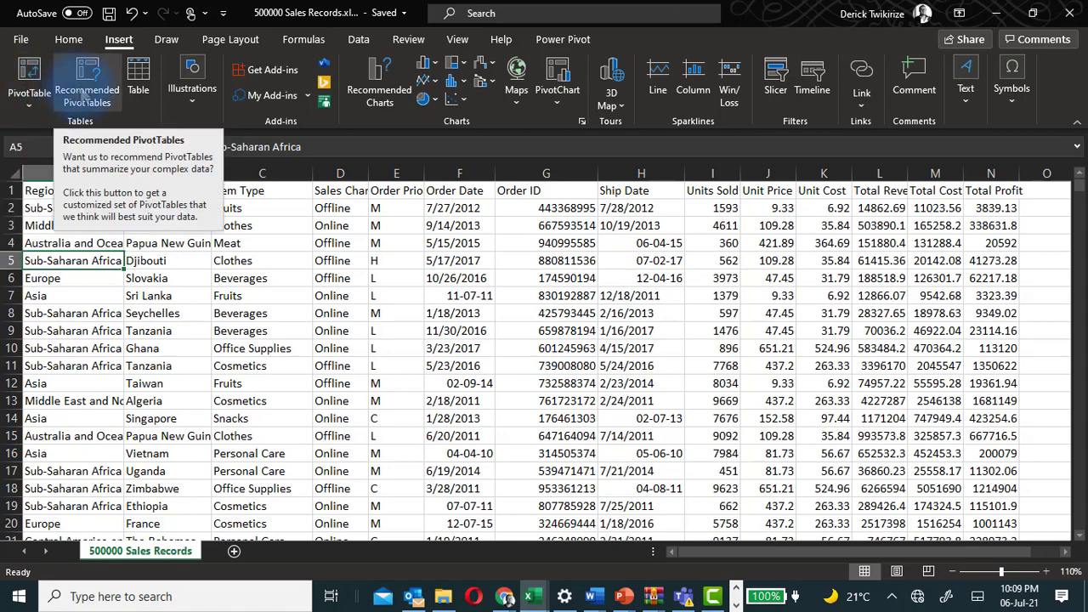
pyautogui.click(85, 99)
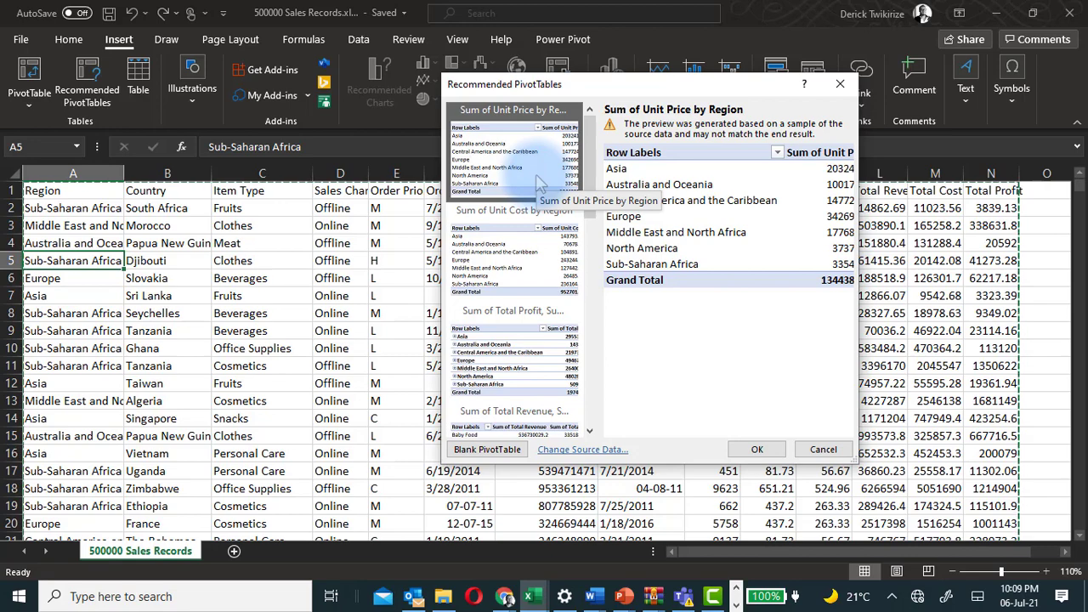
pyautogui.click(822, 448)
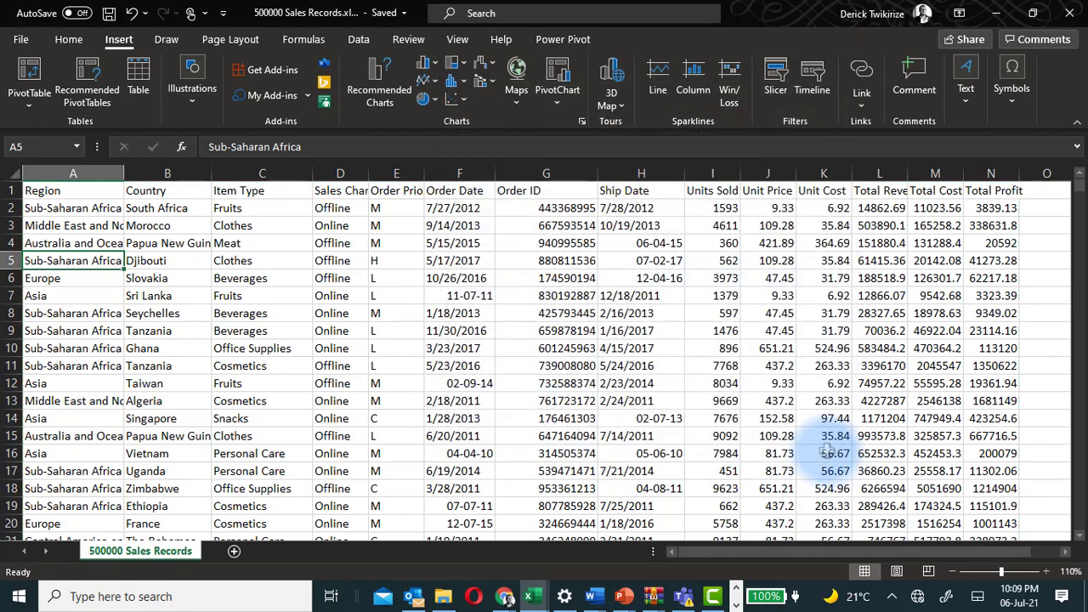
# Create a PivotTable from the range '500000 Sales Records'!$A$1:$N$500001 on a new worksheet.
pyautogui.click(73, 243)
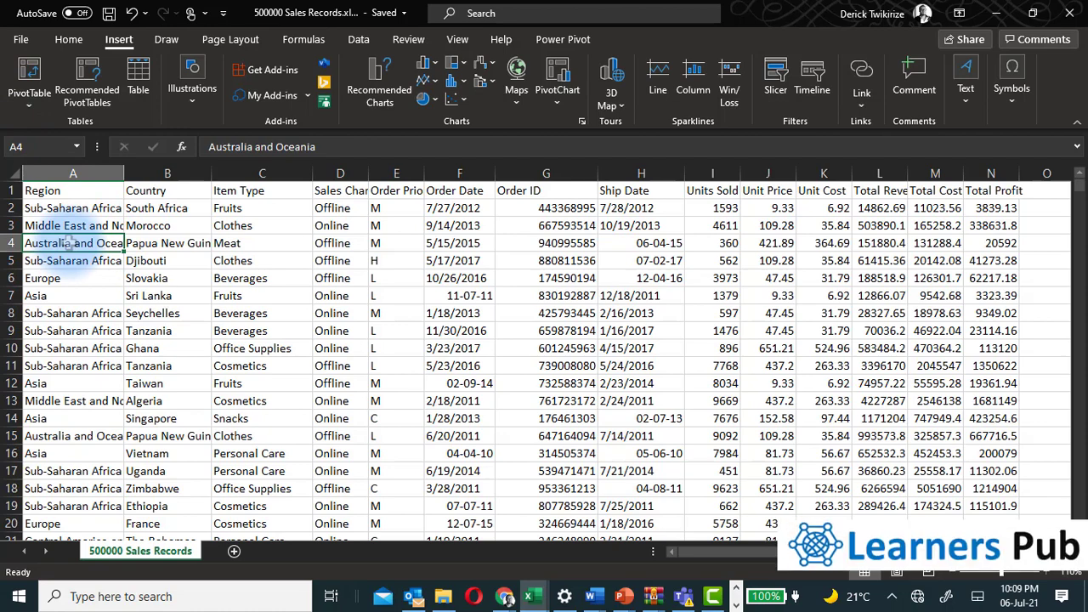
pyautogui.click(30, 78)
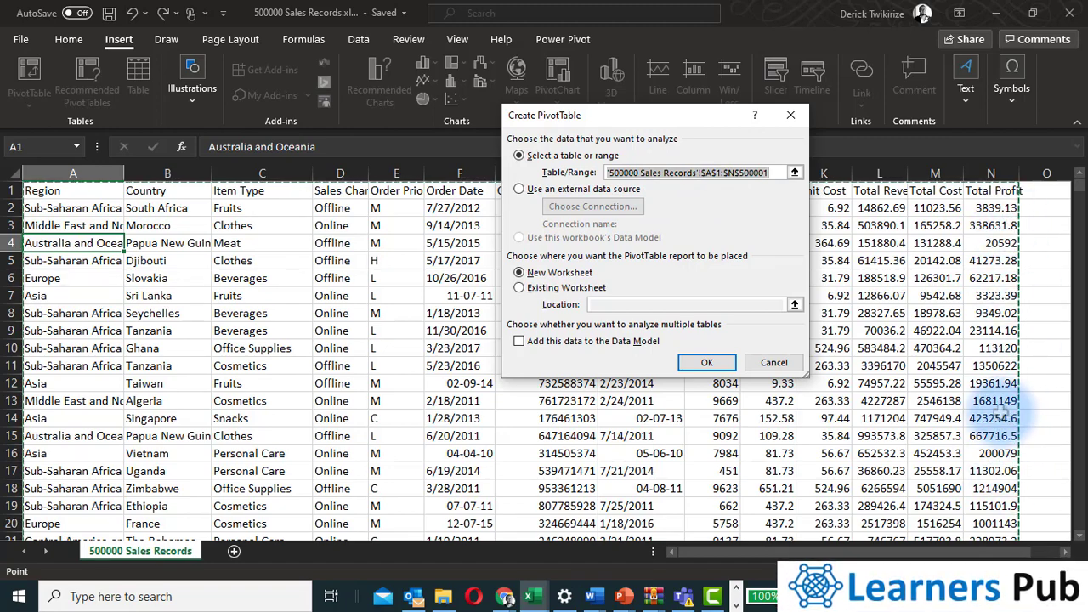
pyautogui.scroll(-12, 943, 406)
pyautogui.scroll(-11, 935, 405)
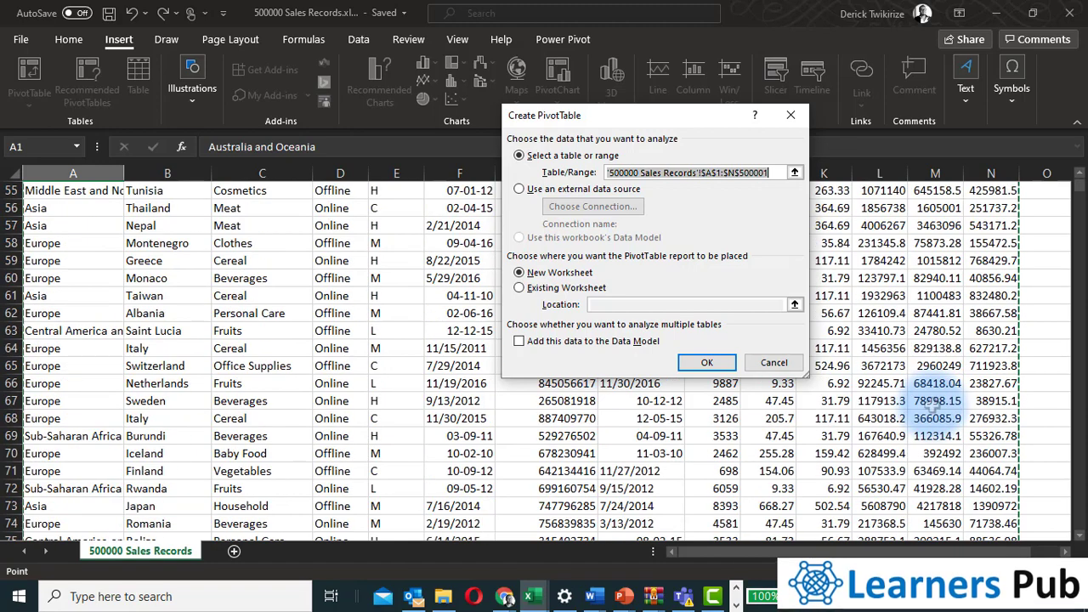
pyautogui.moveTo(1080, 187); pyautogui.dragTo(1079, 180)
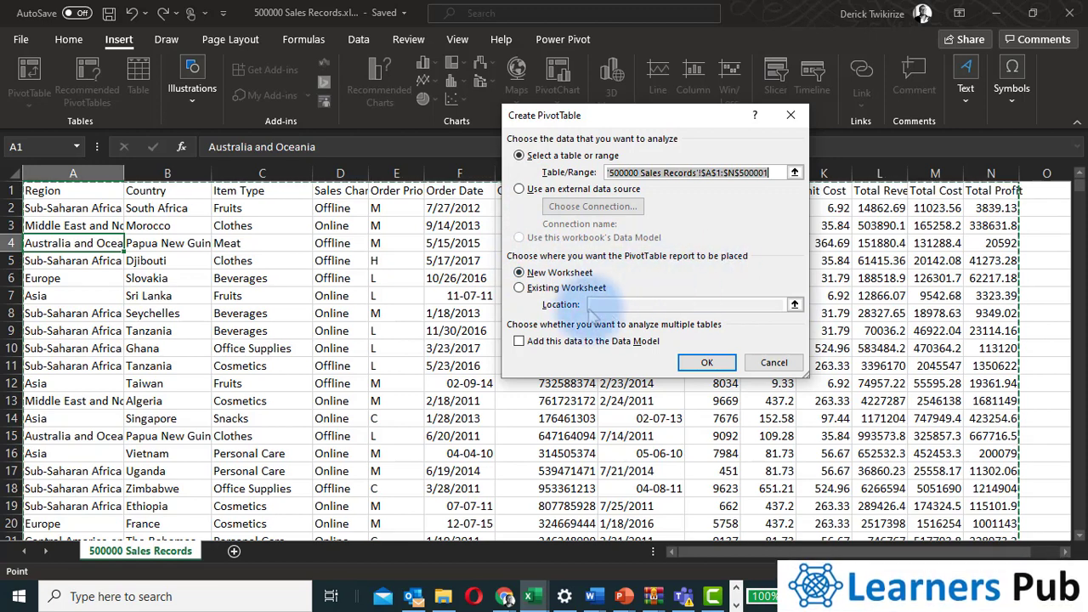
pyautogui.click(717, 365)
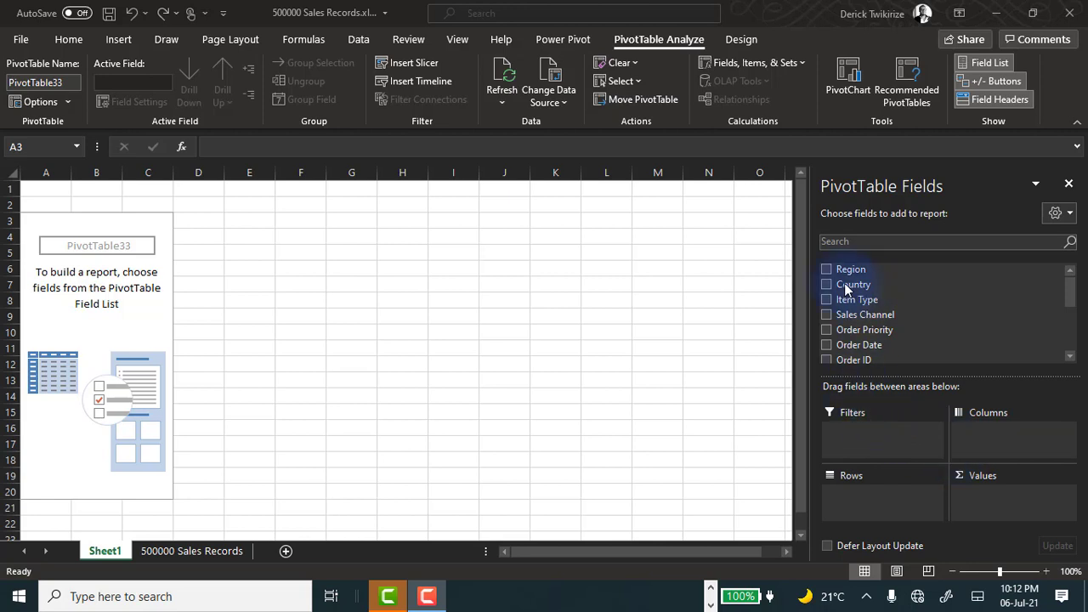
# Browse the PivotTable field list and the source data sheet.
pyautogui.scroll(-2, 854, 298)
pyautogui.scroll(2, 855, 298)
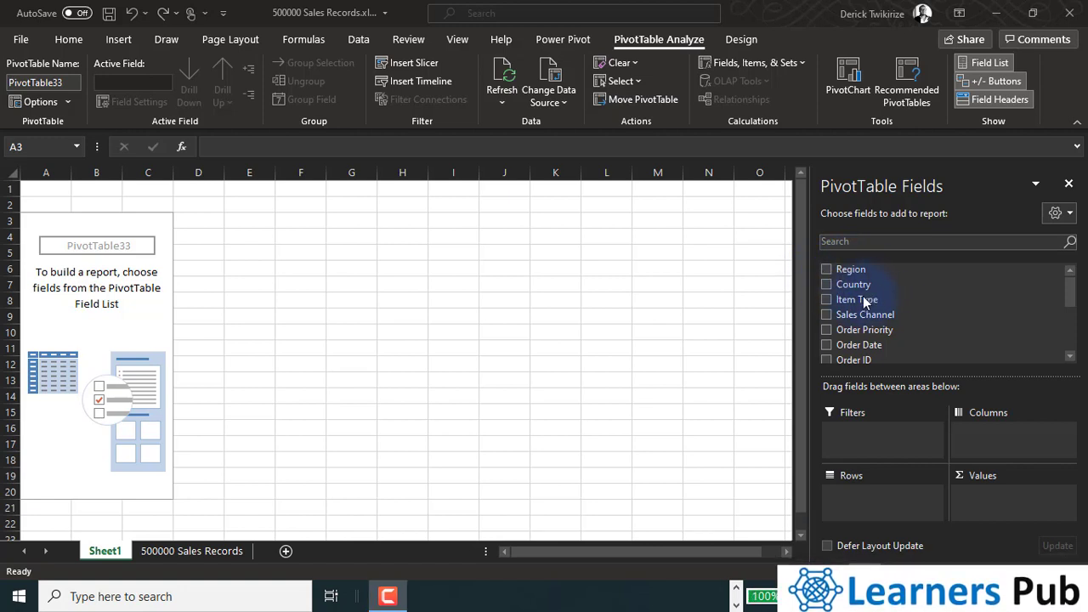
pyautogui.click(192, 551)
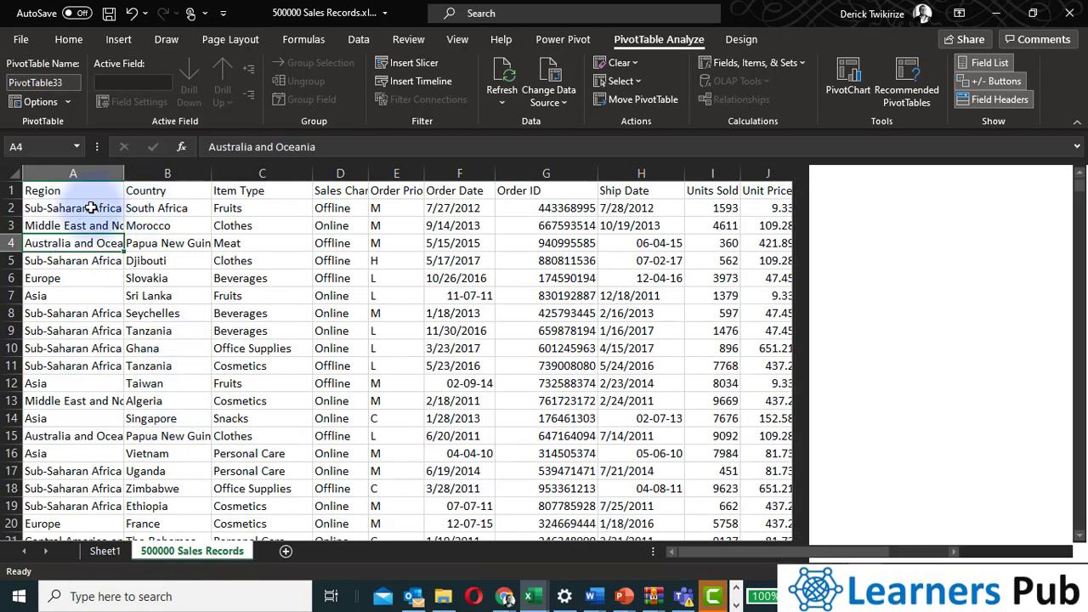
pyautogui.click(106, 551)
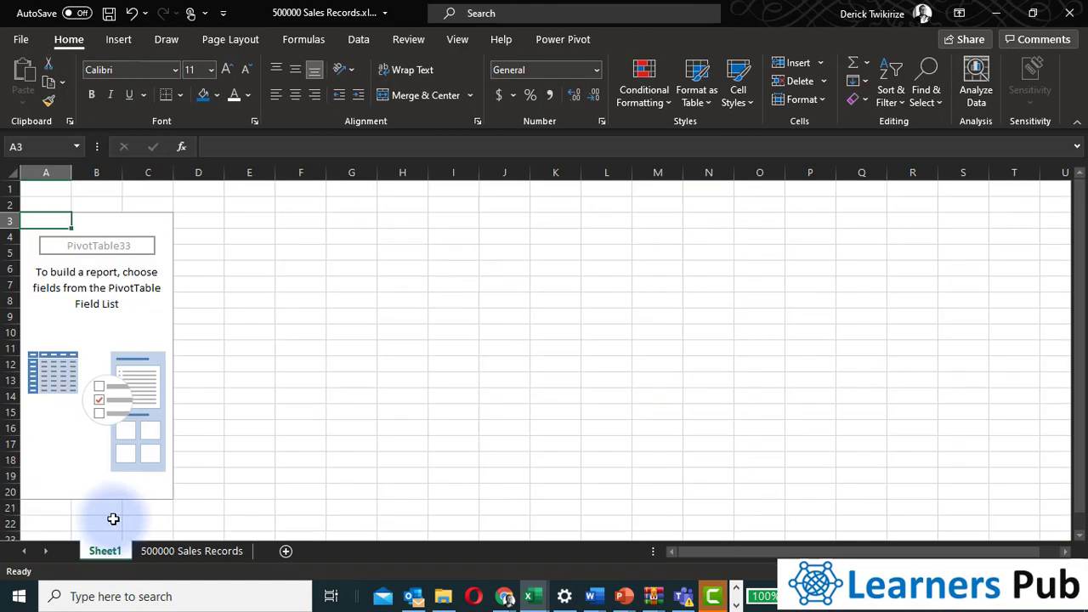
pyautogui.click(144, 393)
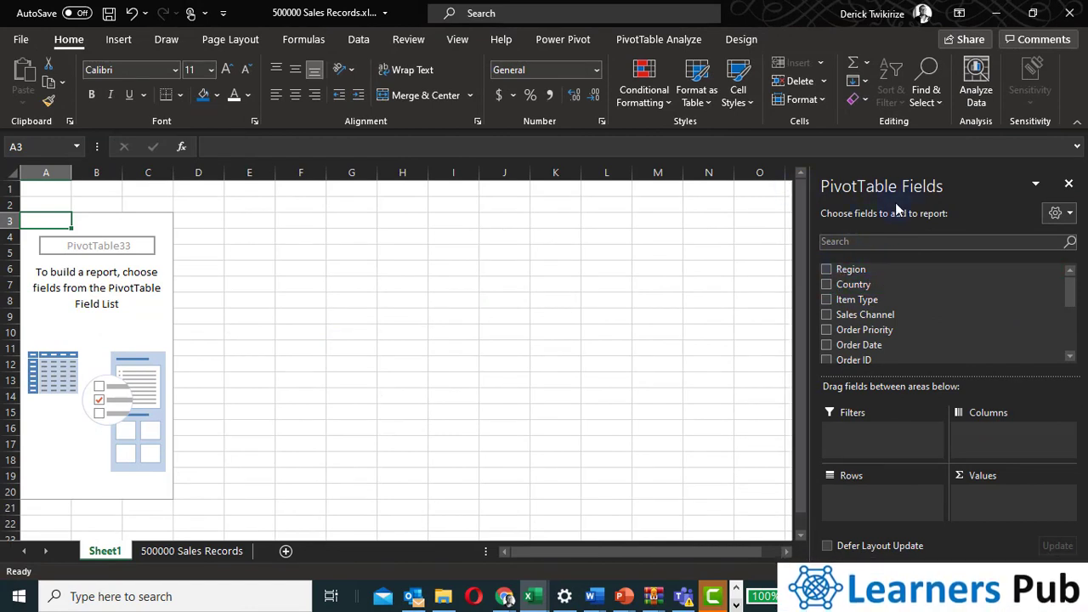
pyautogui.scroll(-1, 909, 340)
pyautogui.scroll(-2, 905, 332)
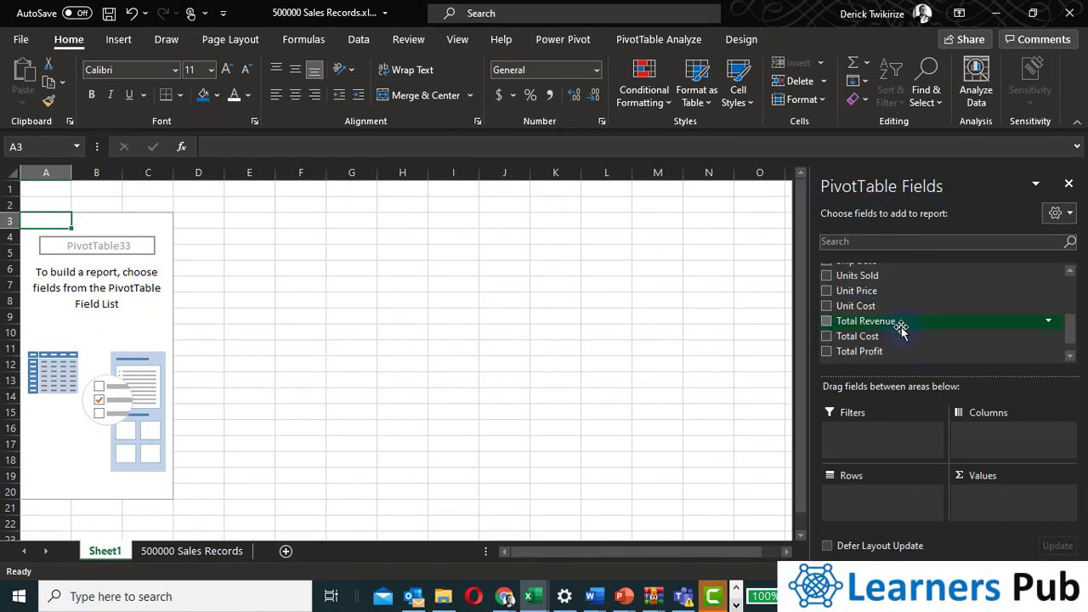
pyautogui.scroll(3, 902, 332)
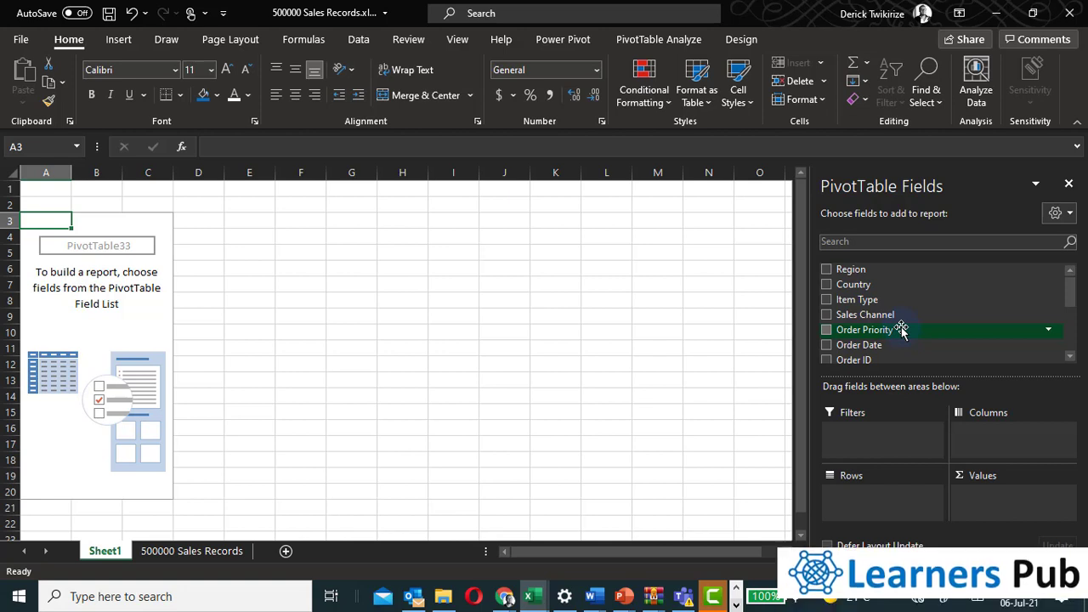
# Add the Region field to the PivotTable rows.
pyautogui.click(827, 269)
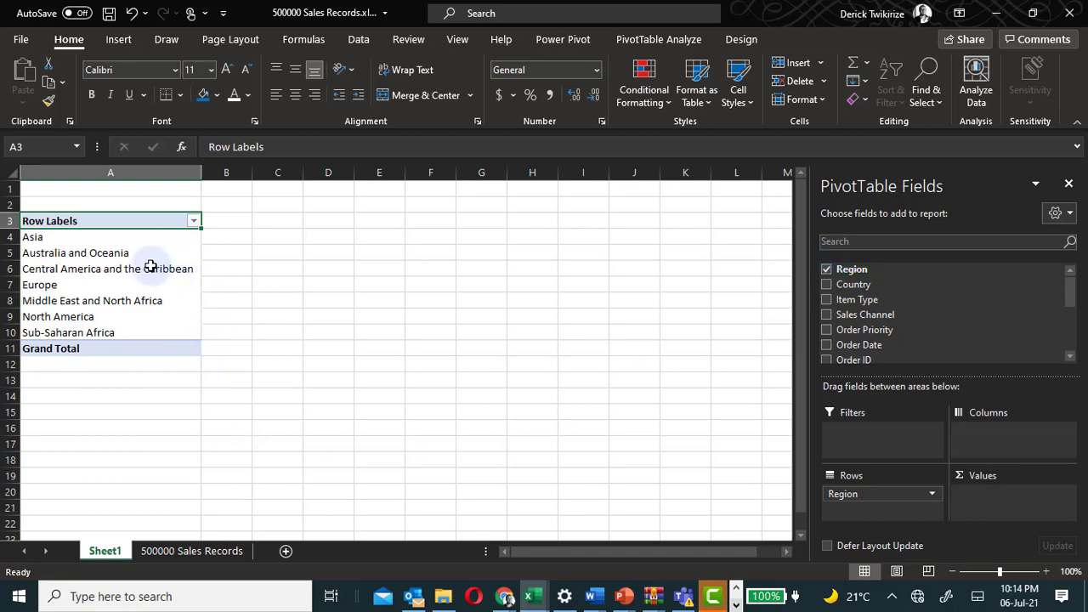
pyautogui.click(89, 238)
pyautogui.moveTo(92, 265); pyautogui.dragTo(92, 332)
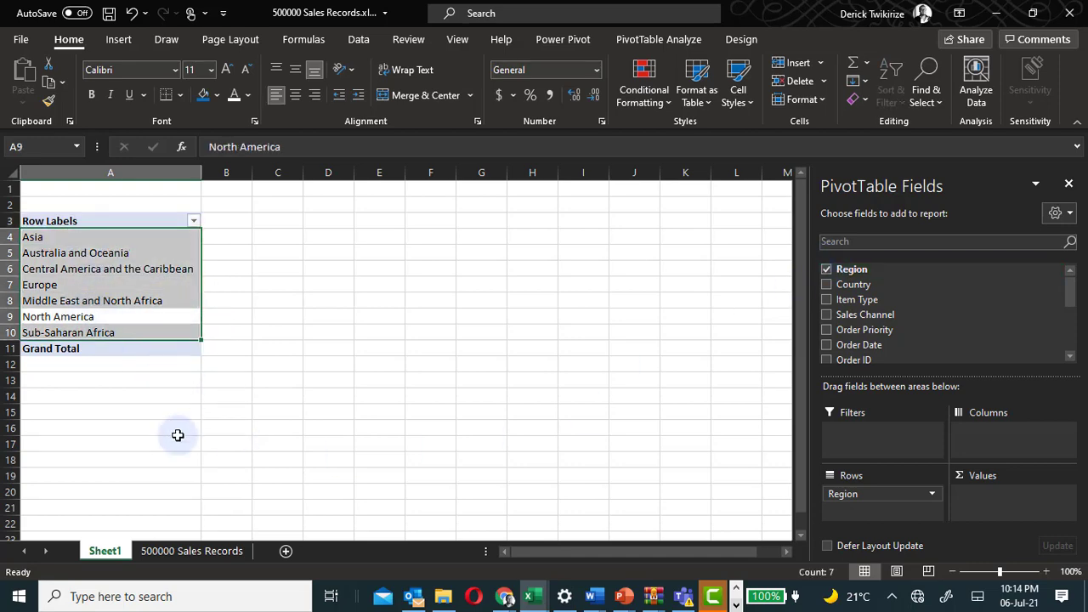
# Compare the PivotTable's region labels with the Region column in the source data sheet.
pyautogui.click(194, 551)
pyautogui.click(77, 225)
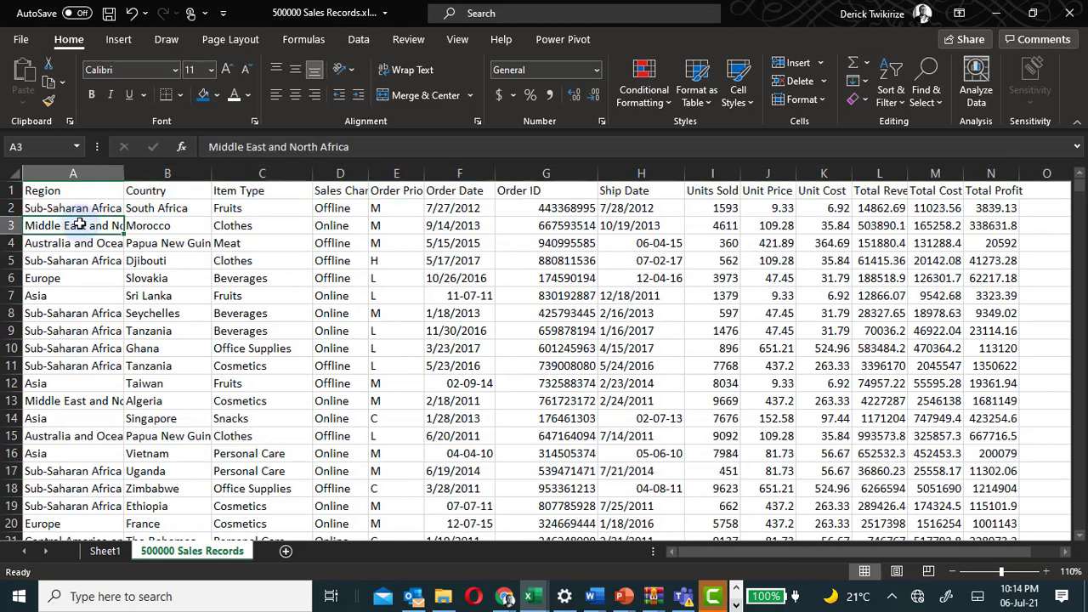
pyautogui.click(76, 279)
pyautogui.click(47, 435)
pyautogui.click(53, 492)
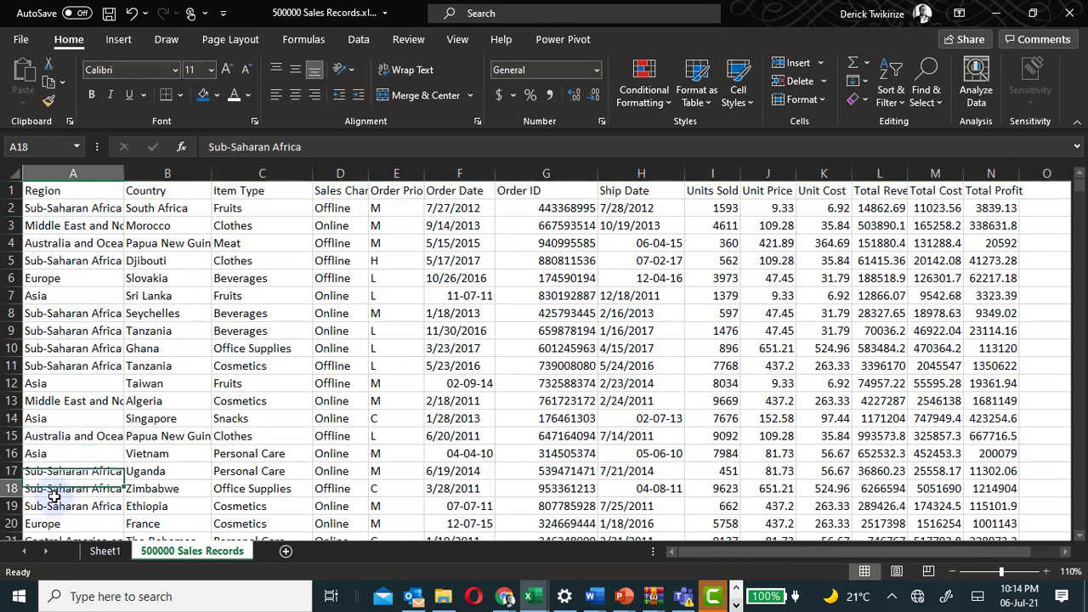
pyautogui.click(81, 210)
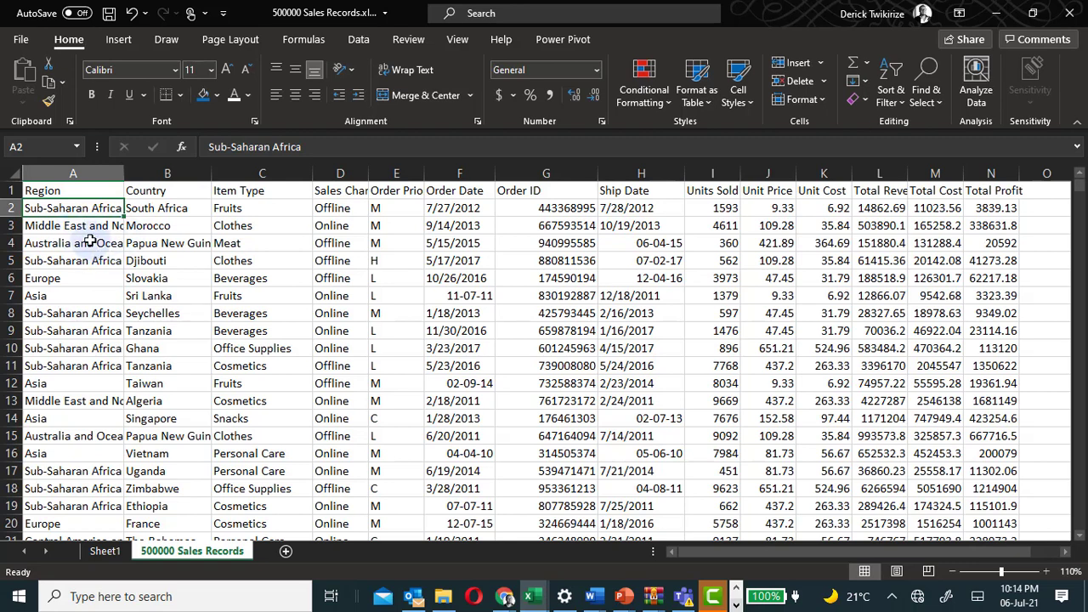
pyautogui.click(69, 435)
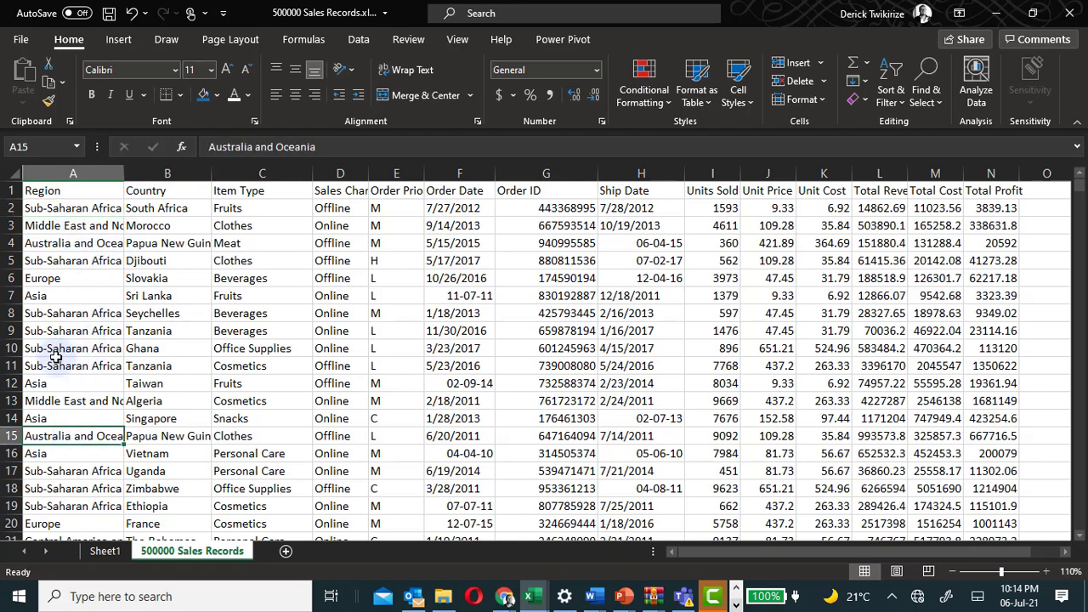
pyautogui.click(102, 551)
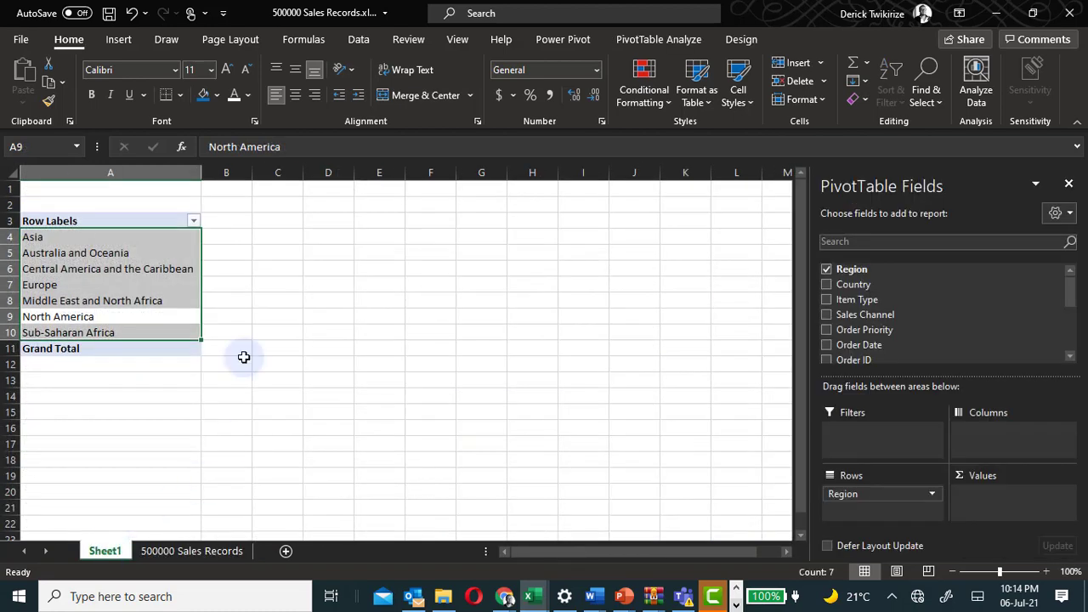
# Add the Country field to the PivotTable rows beneath Region and scroll through the countries.
pyautogui.click(77, 288)
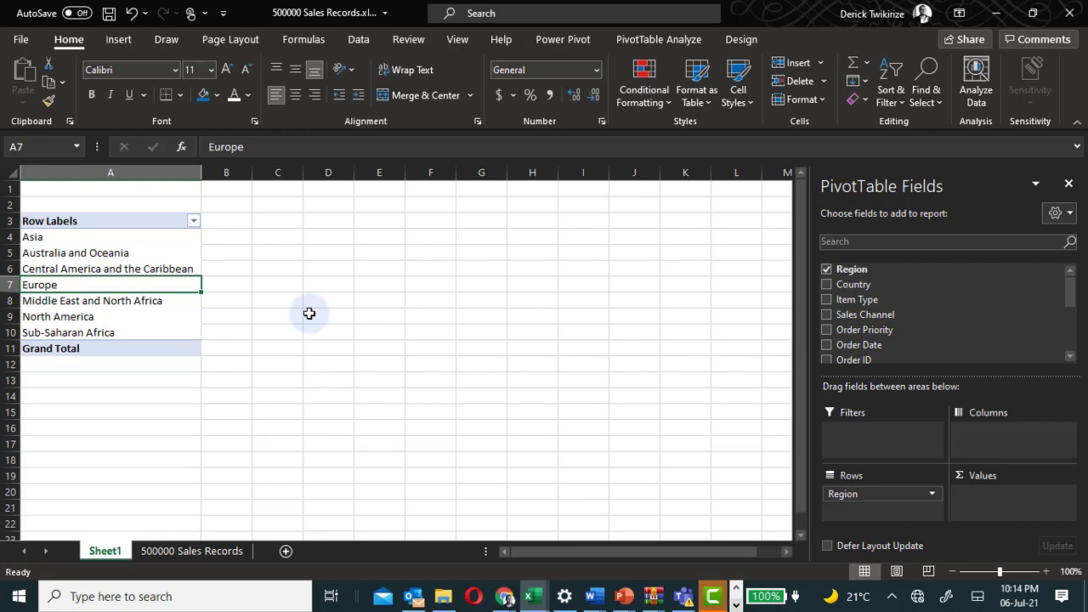
pyautogui.click(827, 285)
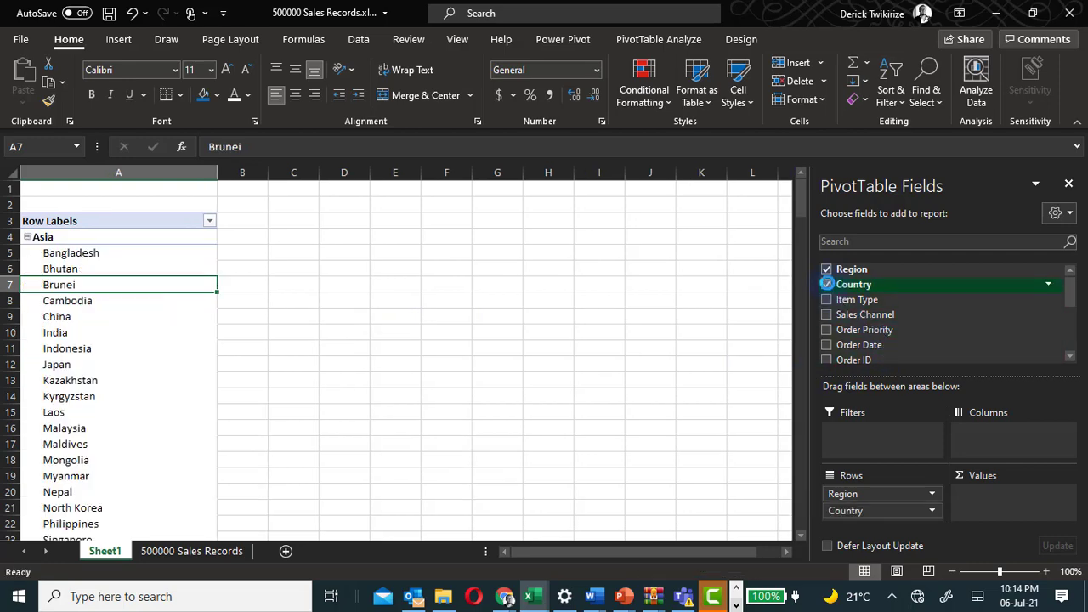
pyautogui.scroll(-12, 201, 442)
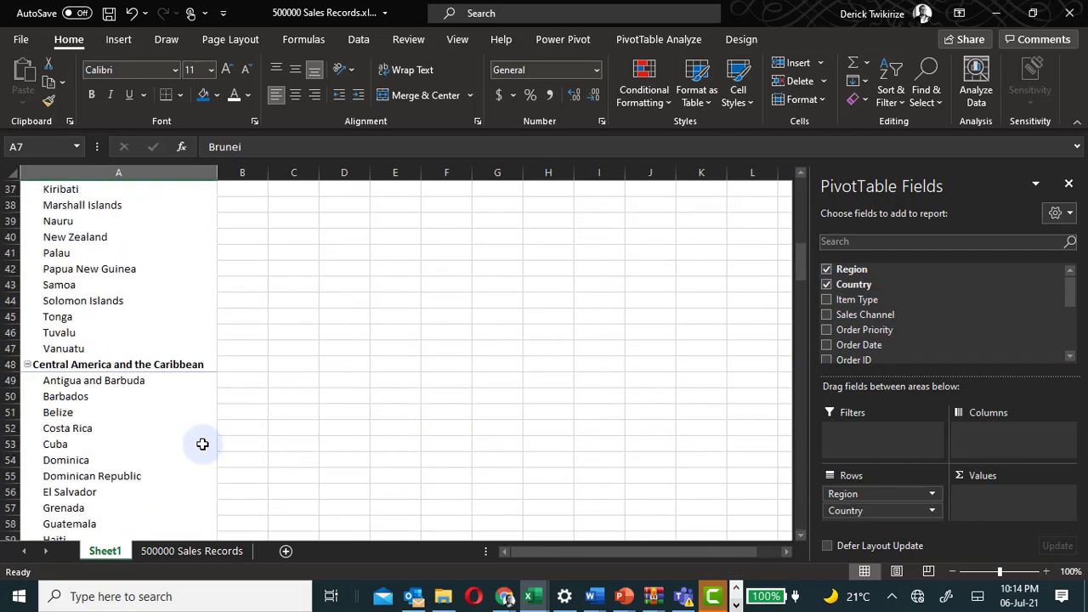
pyautogui.scroll(-20, 202, 444)
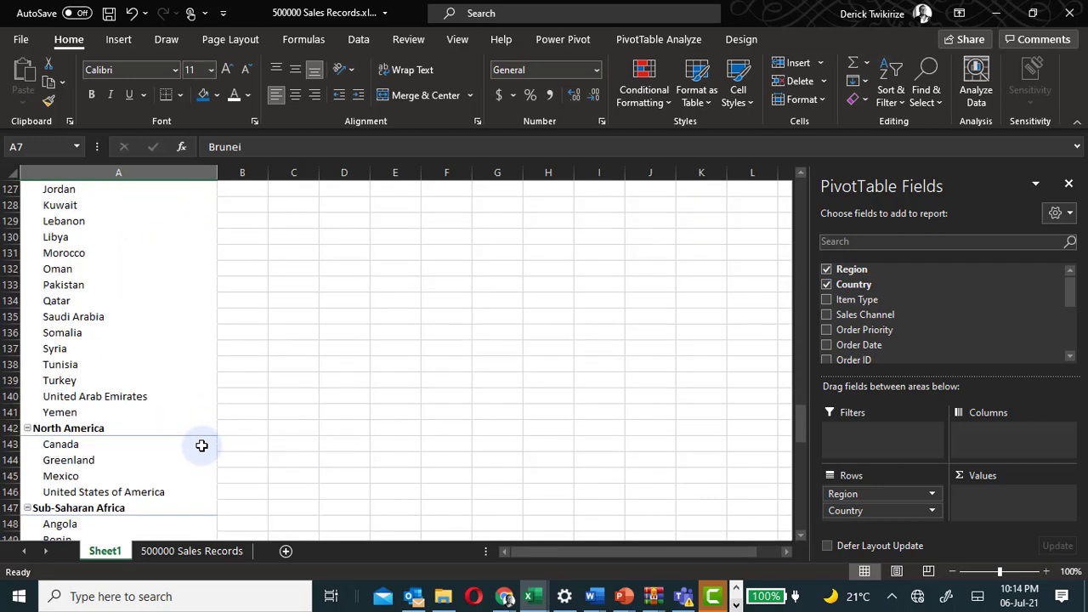
pyautogui.scroll(20, 202, 445)
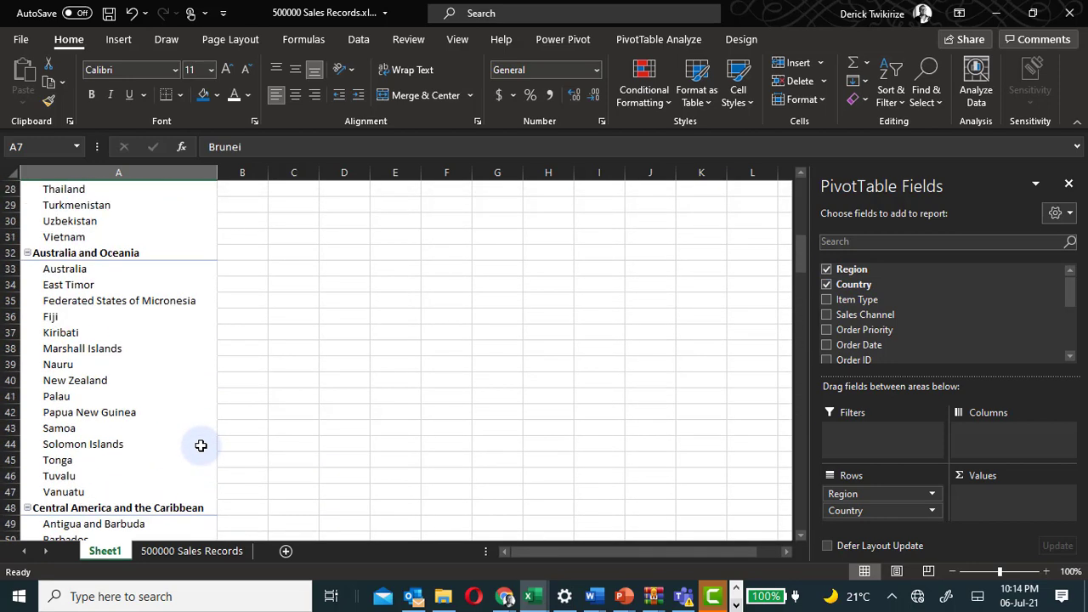
pyautogui.scroll(9, 200, 446)
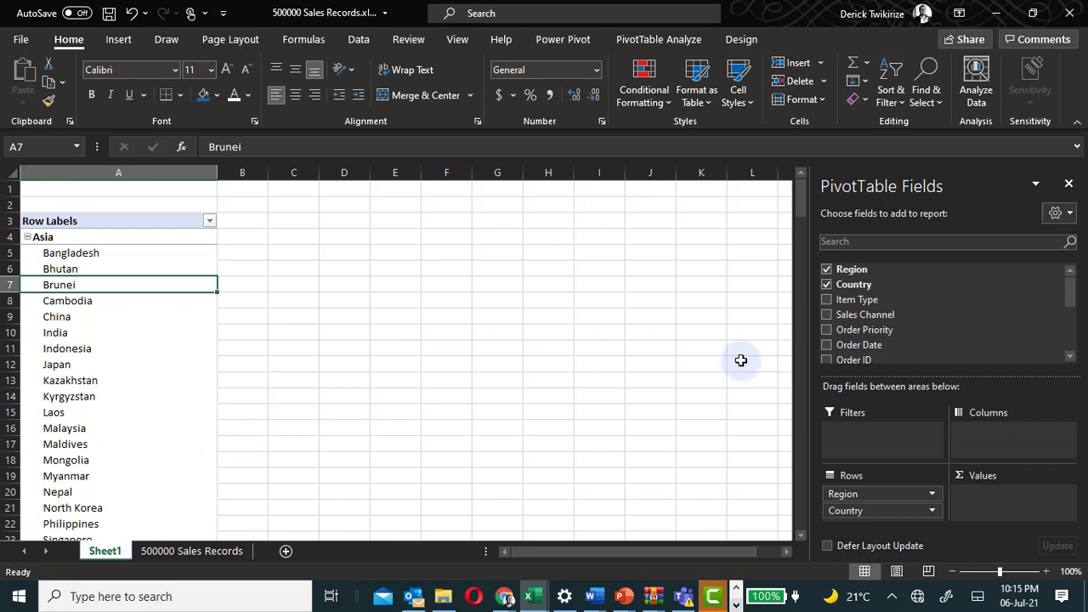
# Add Item Type as a third row level, then remove both Item Type and Country from the rows.
pyautogui.click(824, 299)
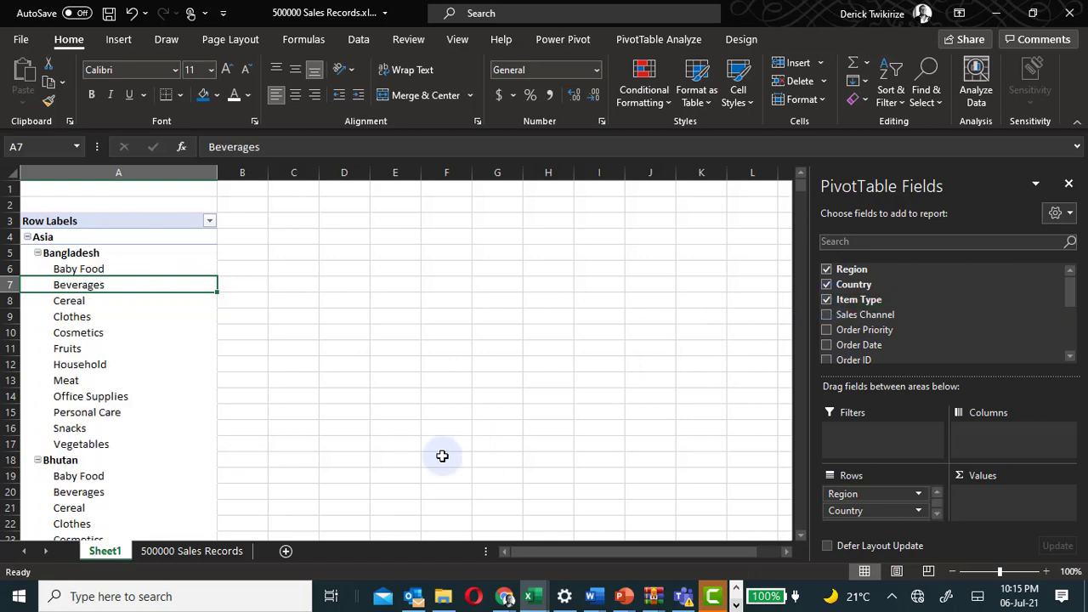
pyautogui.scroll(-7, 131, 461)
pyautogui.scroll(6, 136, 463)
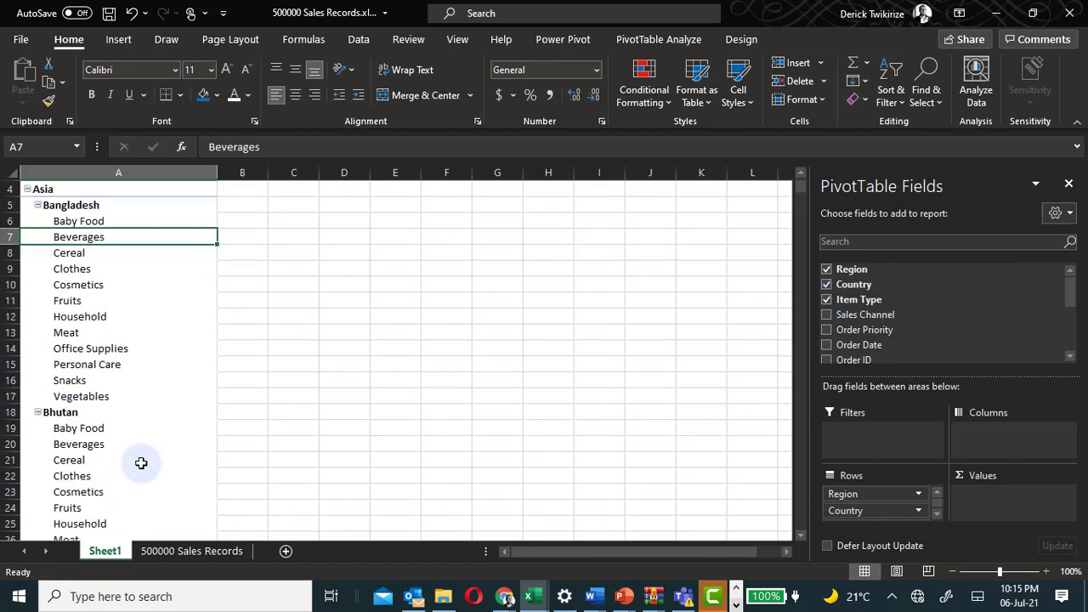
pyautogui.scroll(1, 141, 462)
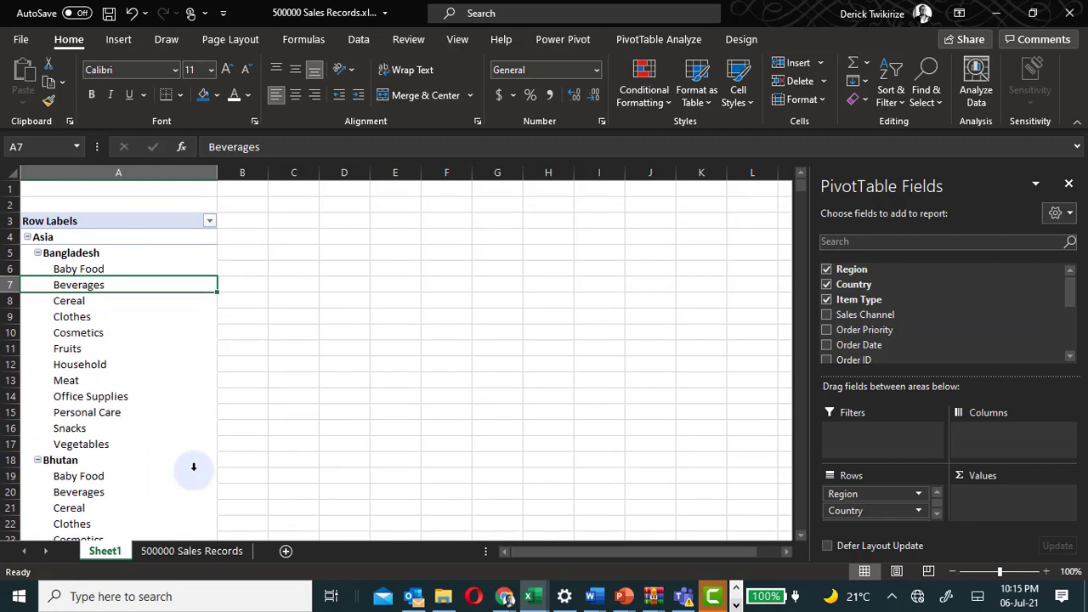
pyautogui.click(827, 301)
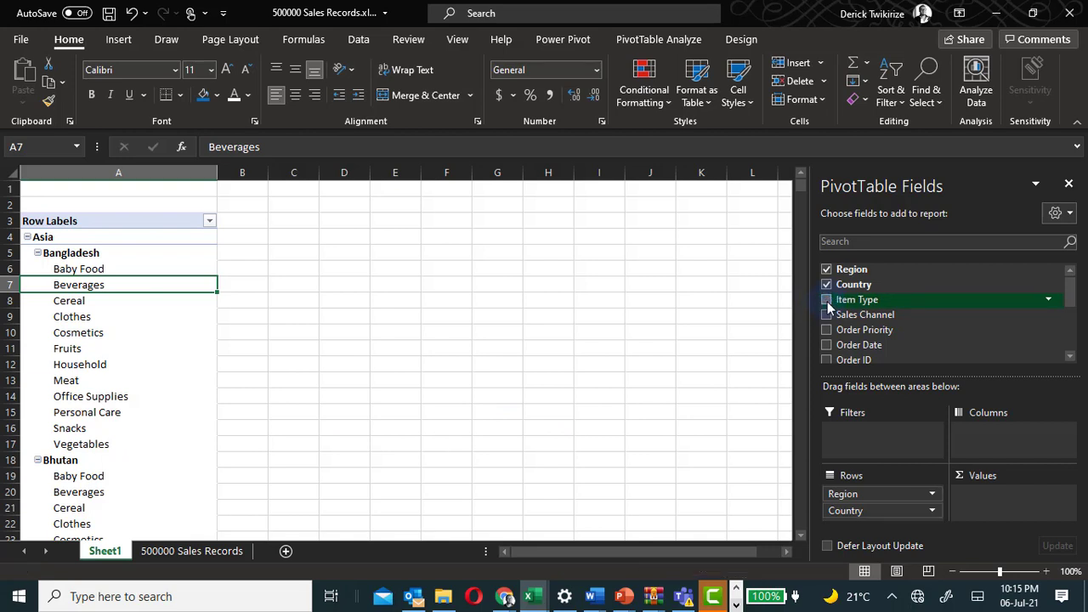
pyautogui.click(827, 285)
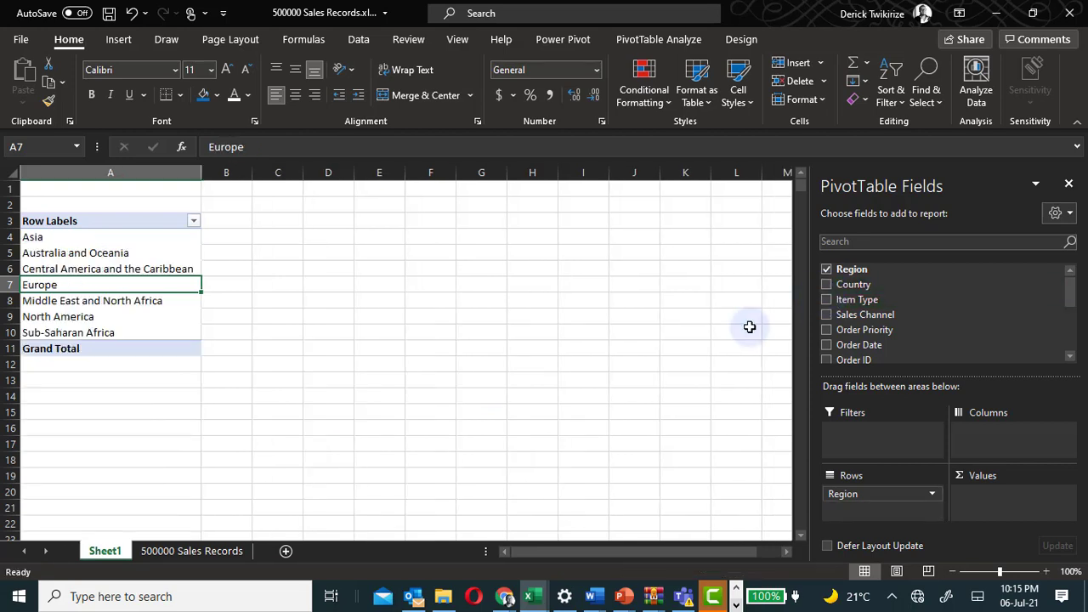
# Widen the Total Revenue column in the source data sheet and select it, then return to the PivotTable sheet.
pyautogui.click(149, 302)
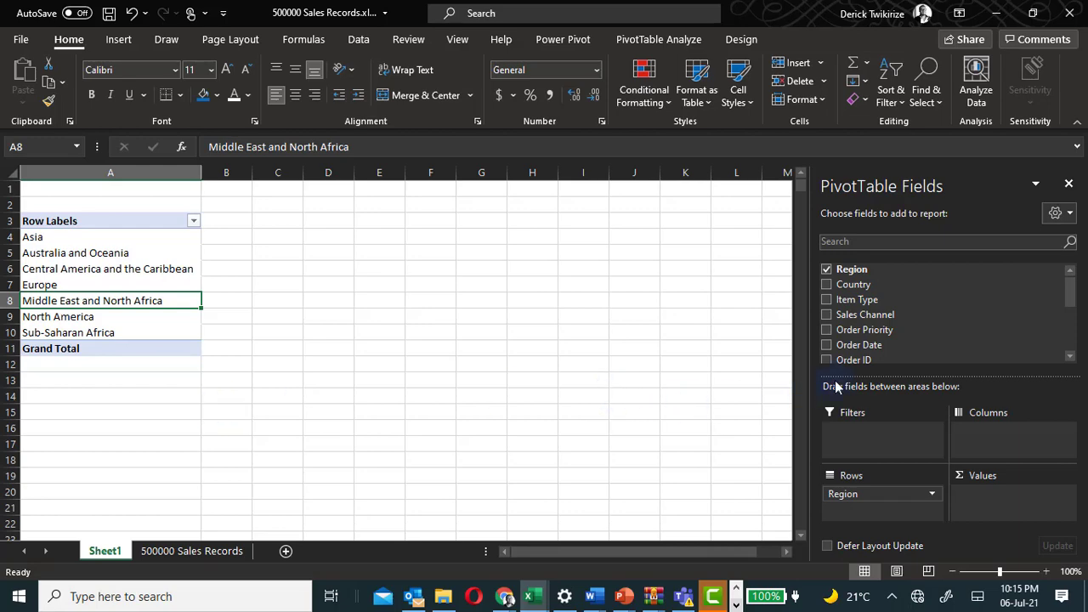
pyautogui.click(176, 551)
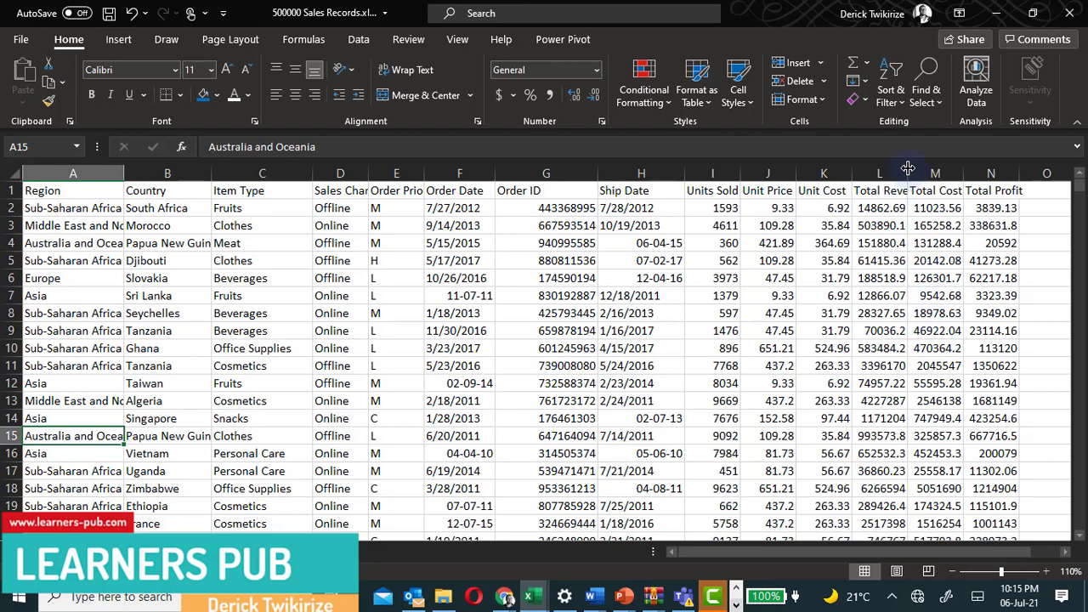
pyautogui.moveTo(908, 173); pyautogui.dragTo(952, 167)
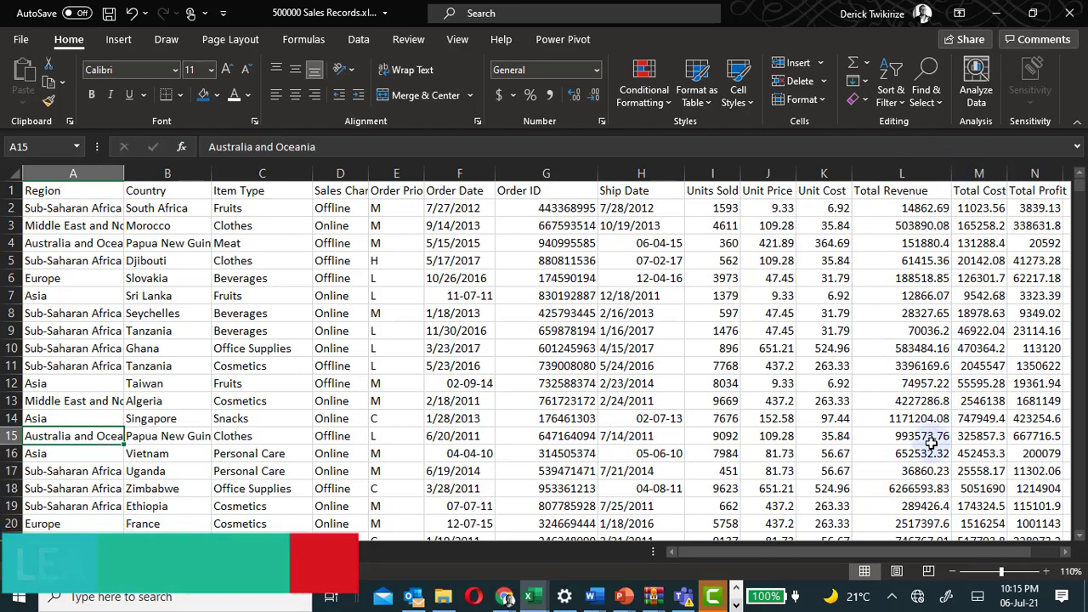
pyautogui.click(901, 172)
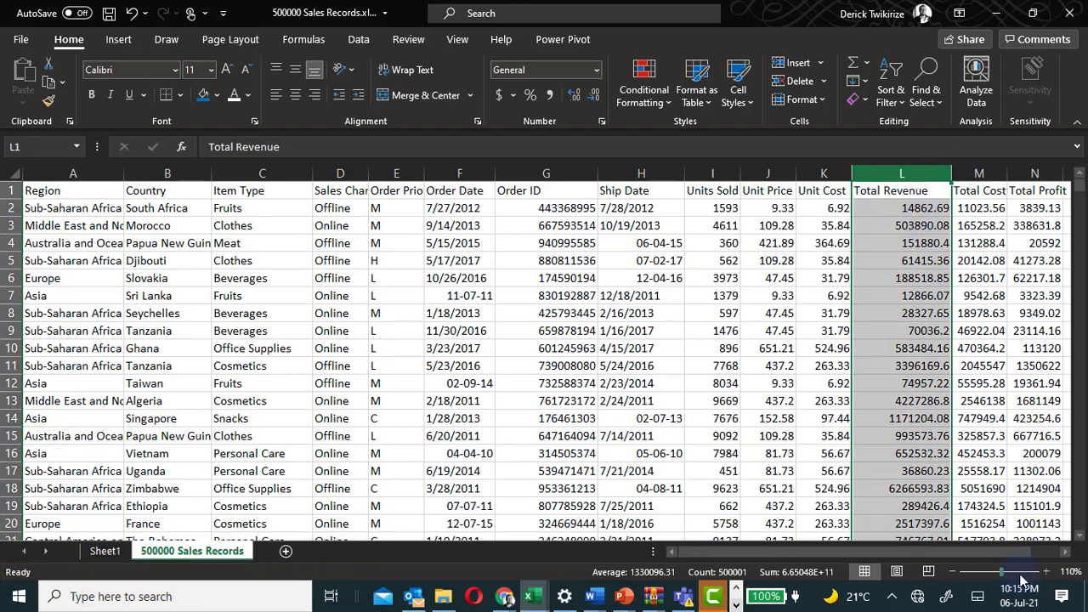
pyautogui.click(116, 553)
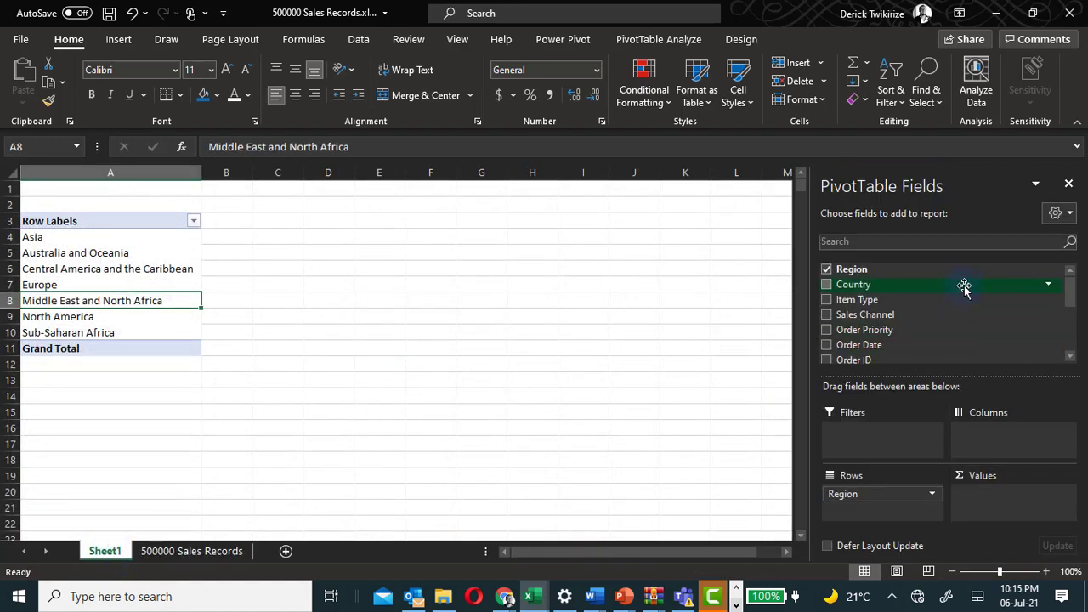
# Add the Total Revenue field to the PivotTable values as a sum.
pyautogui.scroll(-3, 964, 286)
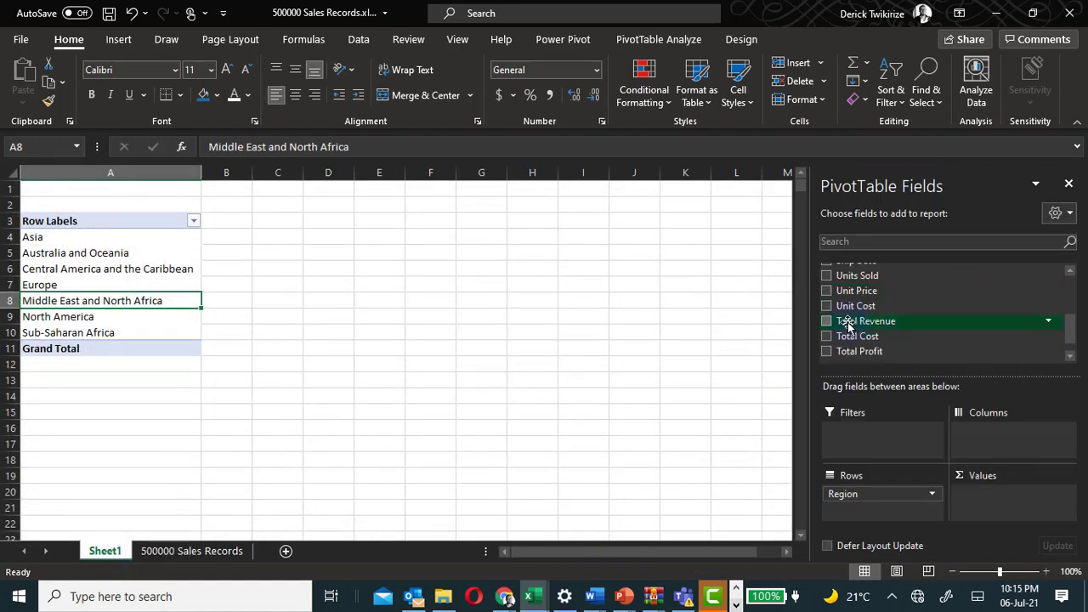
pyautogui.click(826, 322)
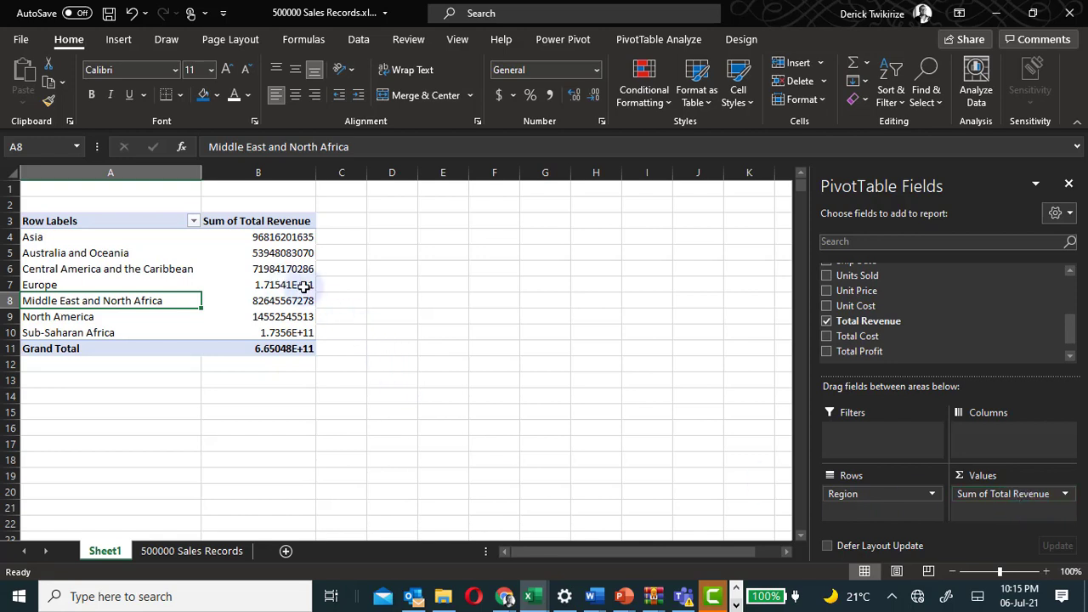
# Widen column B and format the Sum of Total Revenue column as Number with no decimal places.
pyautogui.moveTo(317, 172); pyautogui.dragTo(341, 175)
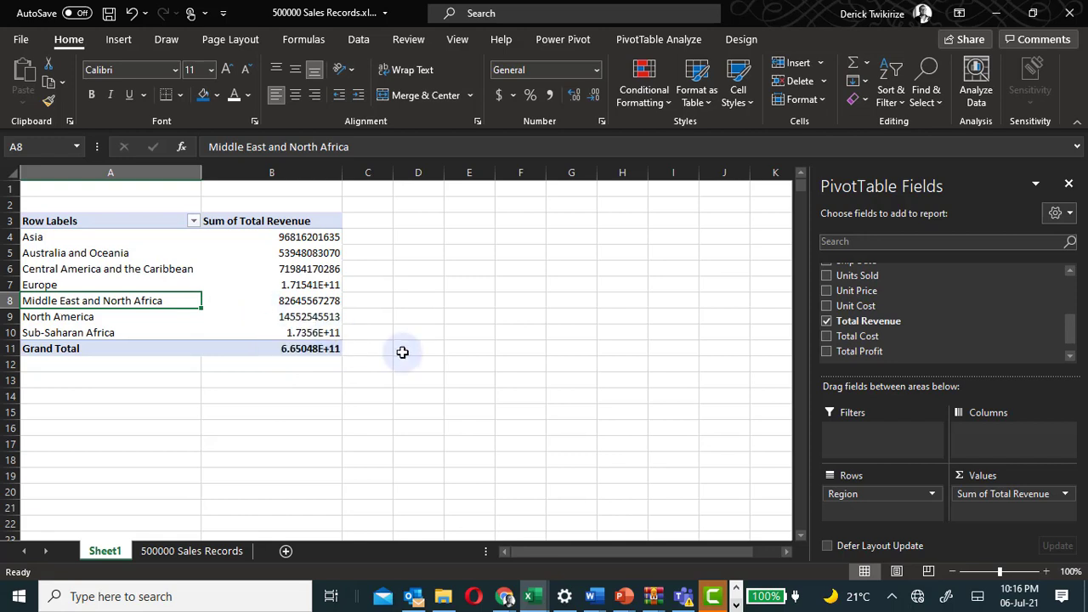
pyautogui.click(307, 350)
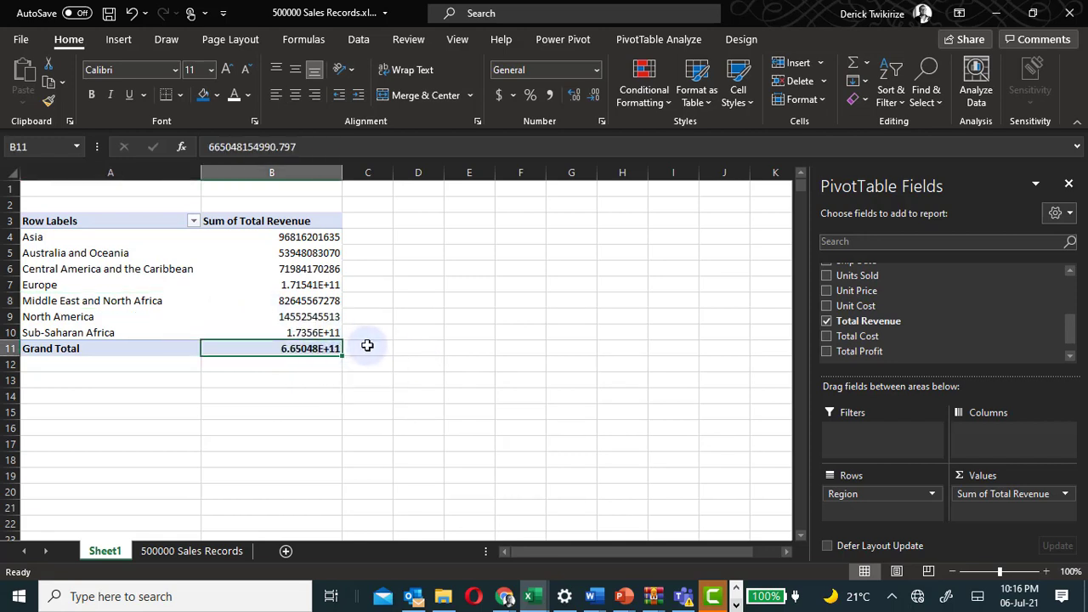
pyautogui.click(299, 173)
pyautogui.click(597, 71)
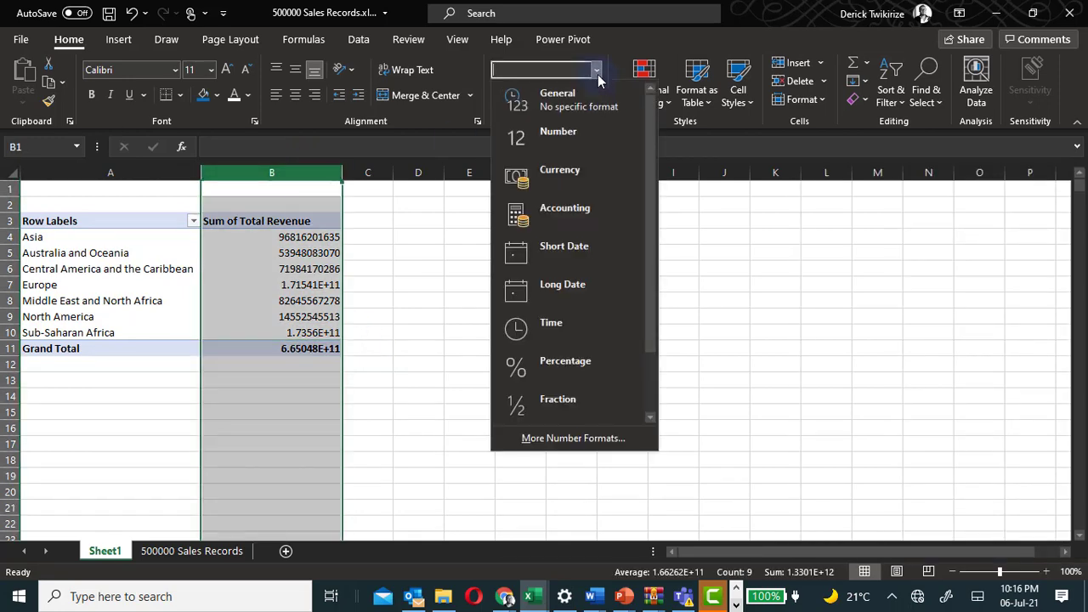
pyautogui.click(574, 134)
pyautogui.click(593, 95)
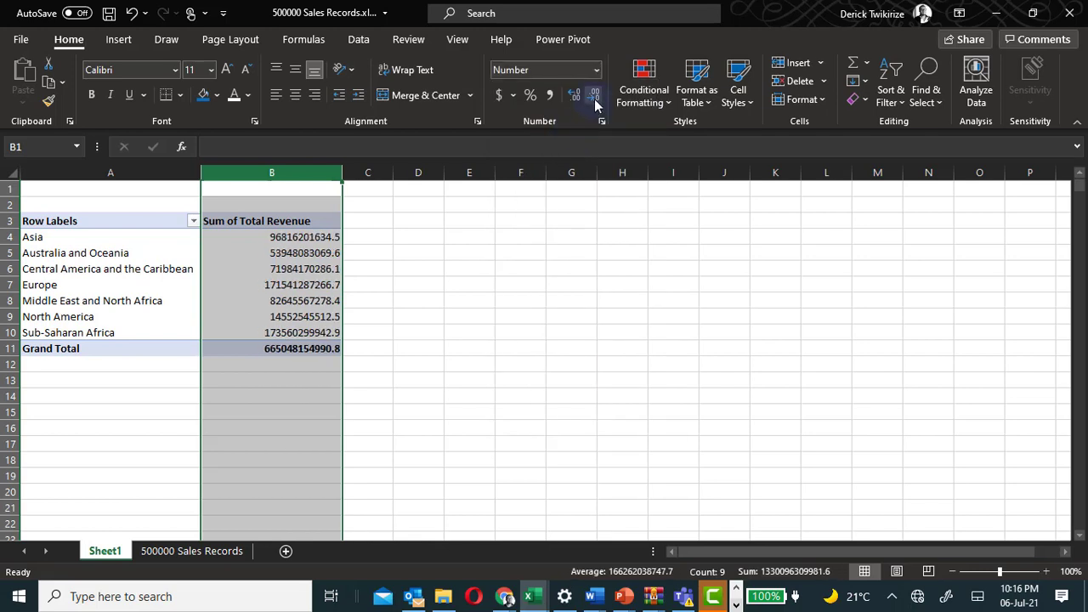
pyautogui.click(593, 96)
pyautogui.click(446, 266)
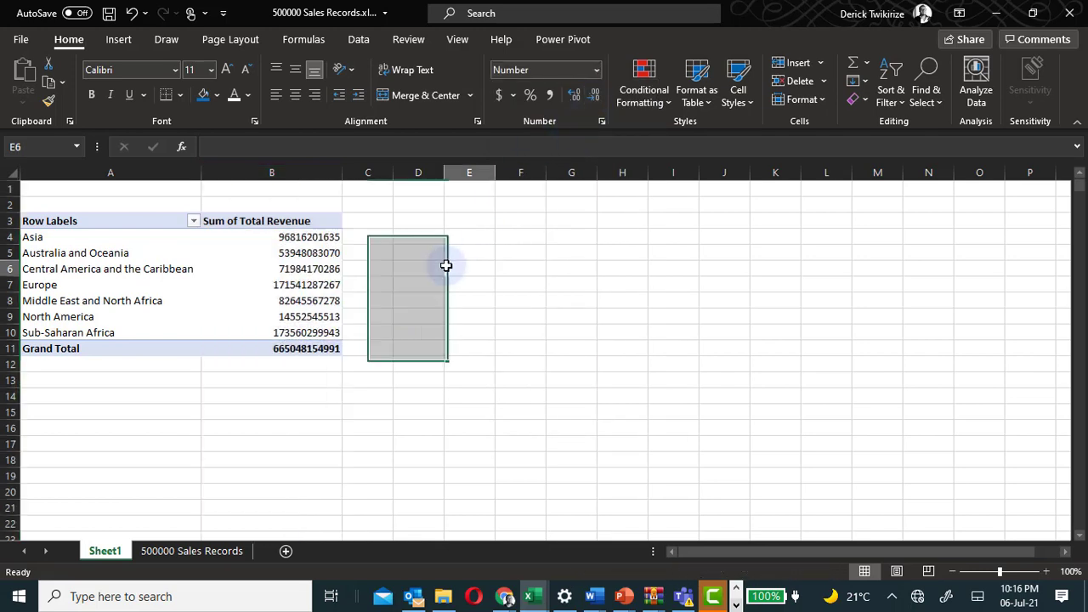
# Narrow column B to fit the revenue values and check the region and grand total cells.
pyautogui.click(269, 316)
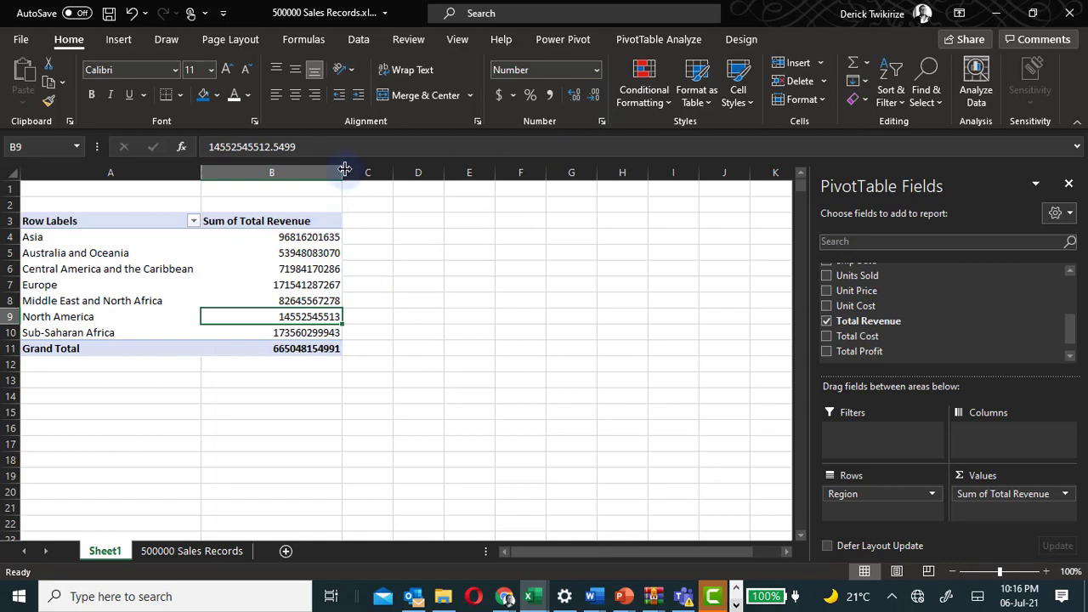
pyautogui.moveTo(341, 172); pyautogui.dragTo(304, 172)
pyautogui.click(432, 364)
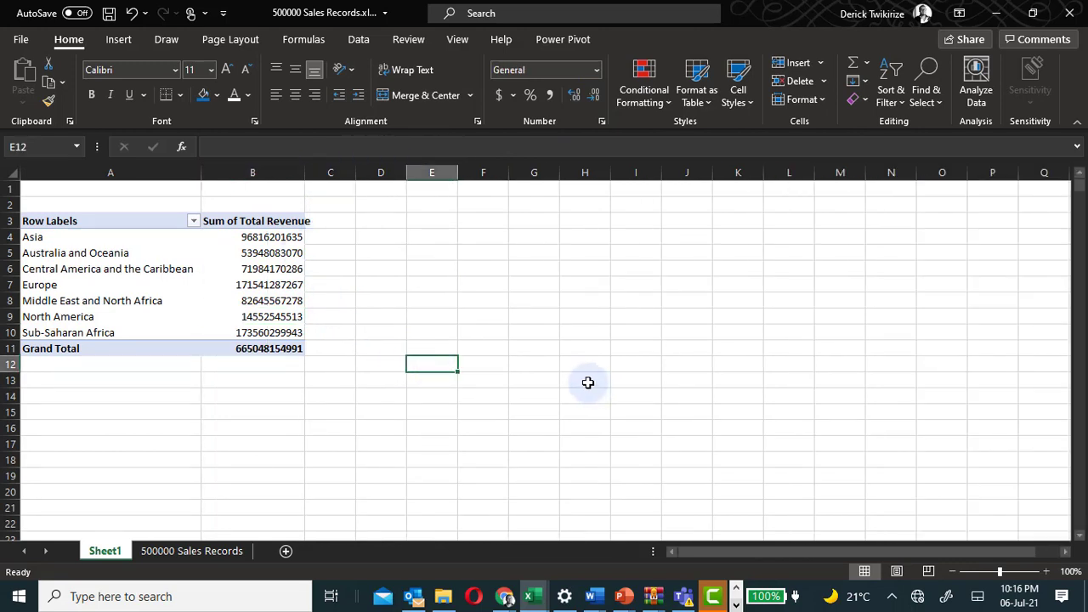
pyautogui.click(274, 305)
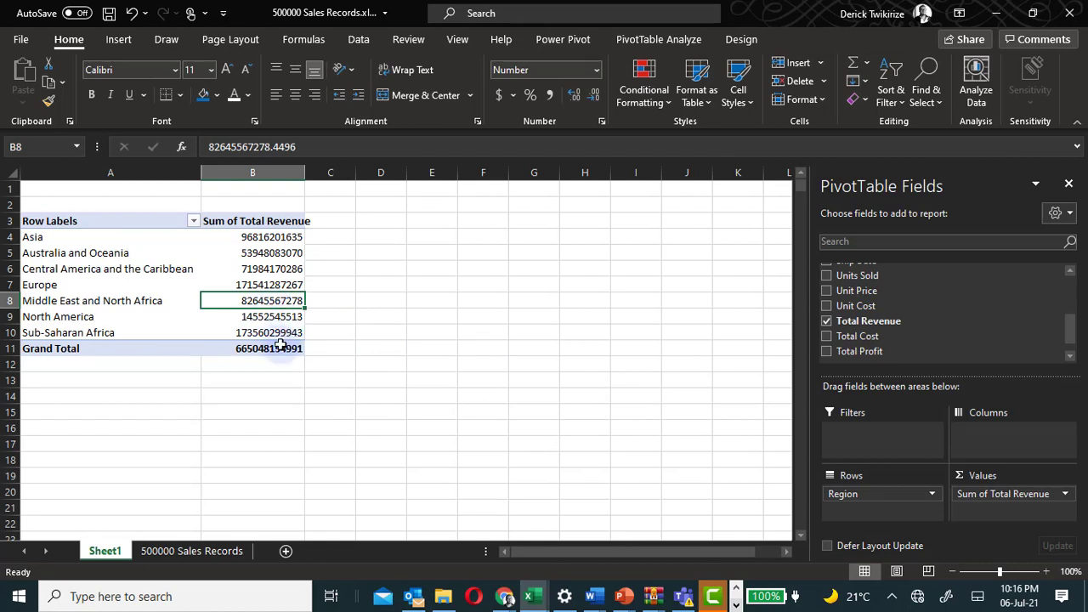
pyautogui.click(282, 347)
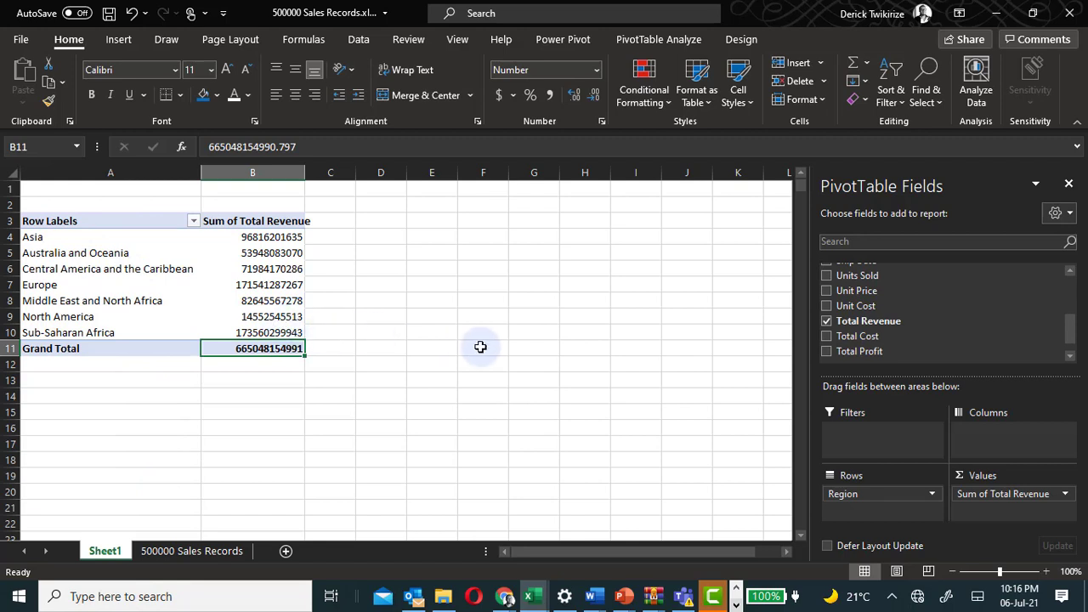
# Add the Country field to the PivotTable rows beneath Region.
pyautogui.scroll(5, 983, 364)
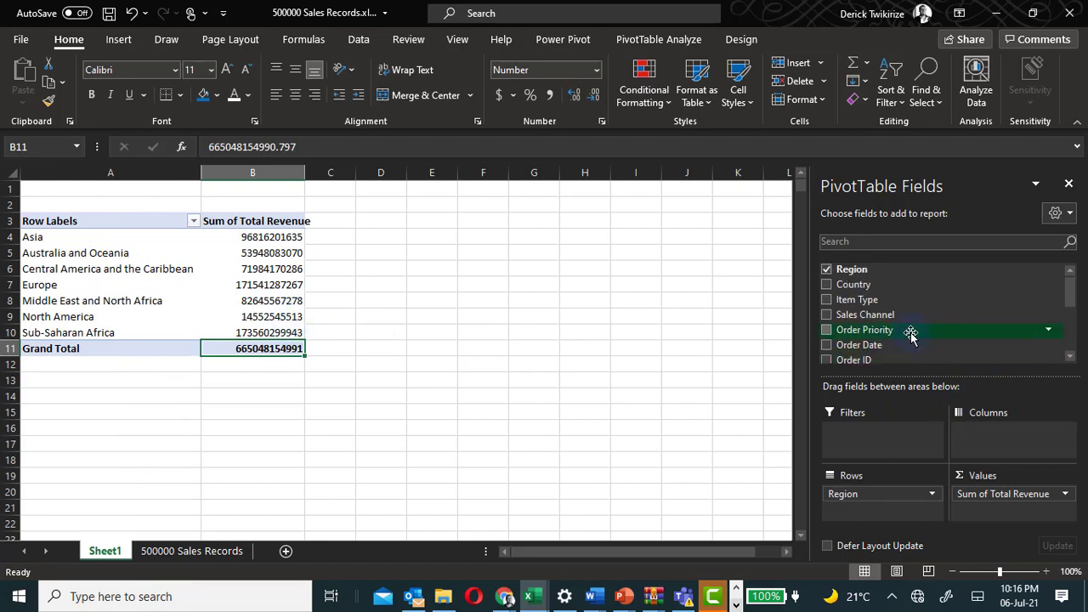
pyautogui.click(826, 284)
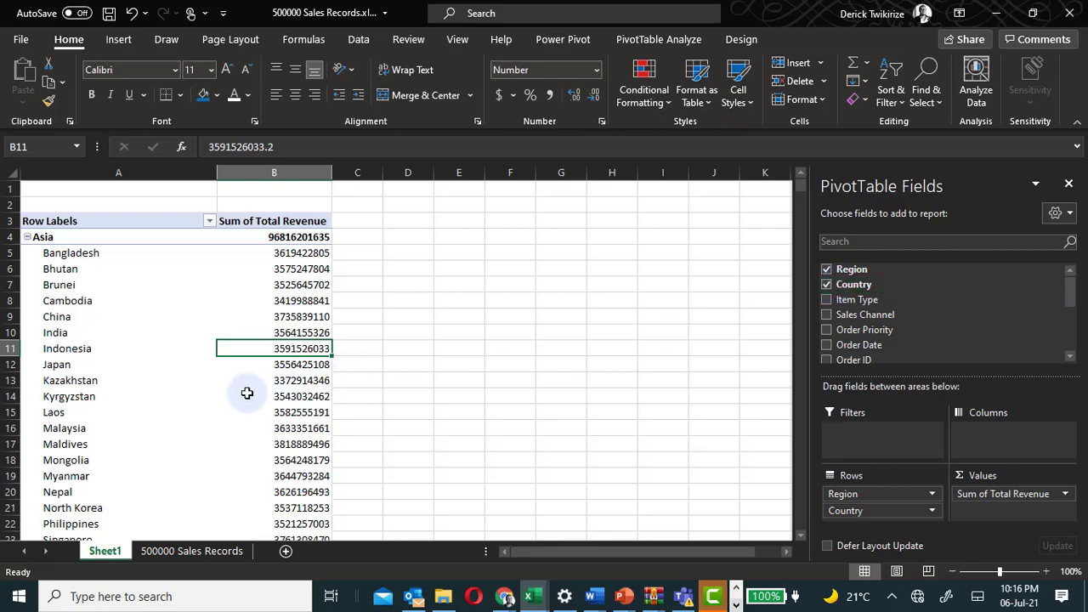
pyautogui.scroll(-1, 242, 396)
pyautogui.scroll(1, 241, 396)
pyautogui.scroll(-1, 242, 396)
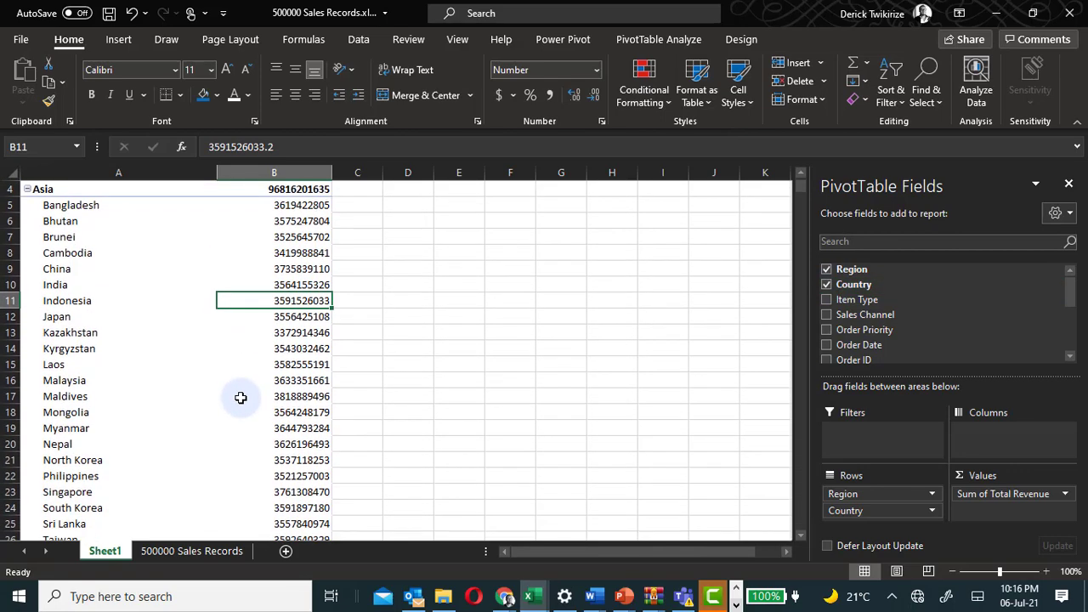
pyautogui.scroll(1, 241, 398)
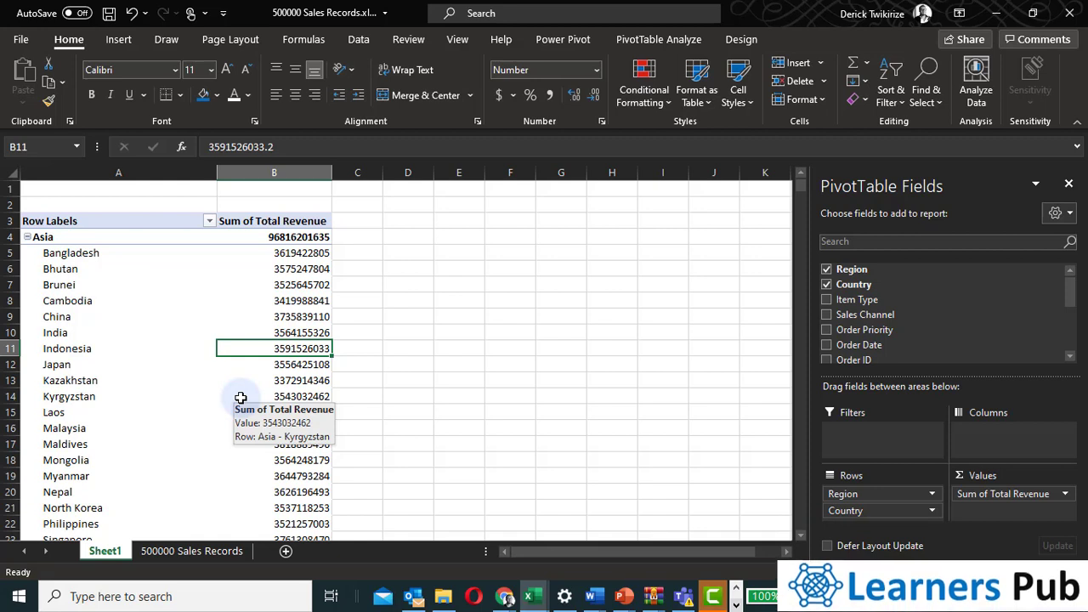
# Inspect the country revenue values and open the PivotTable Analyze options.
pyautogui.click(281, 316)
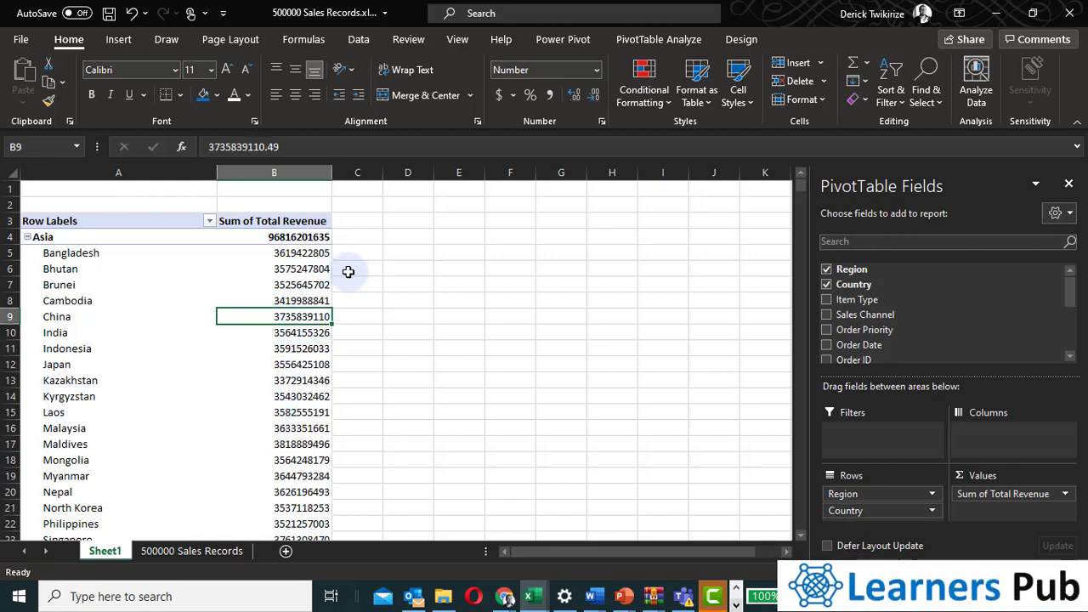
pyautogui.click(246, 253)
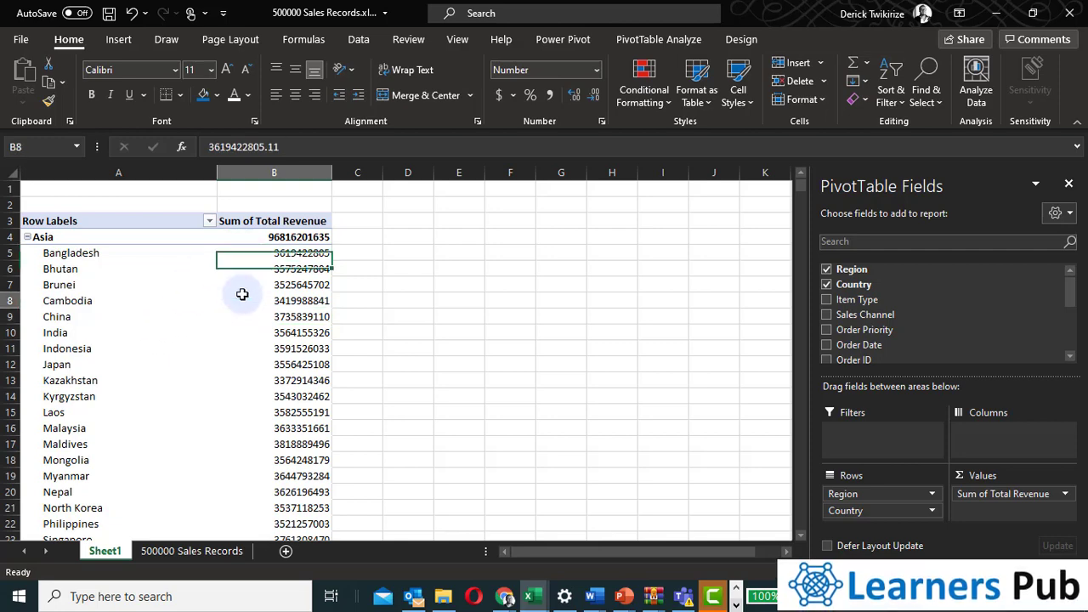
pyautogui.click(247, 297)
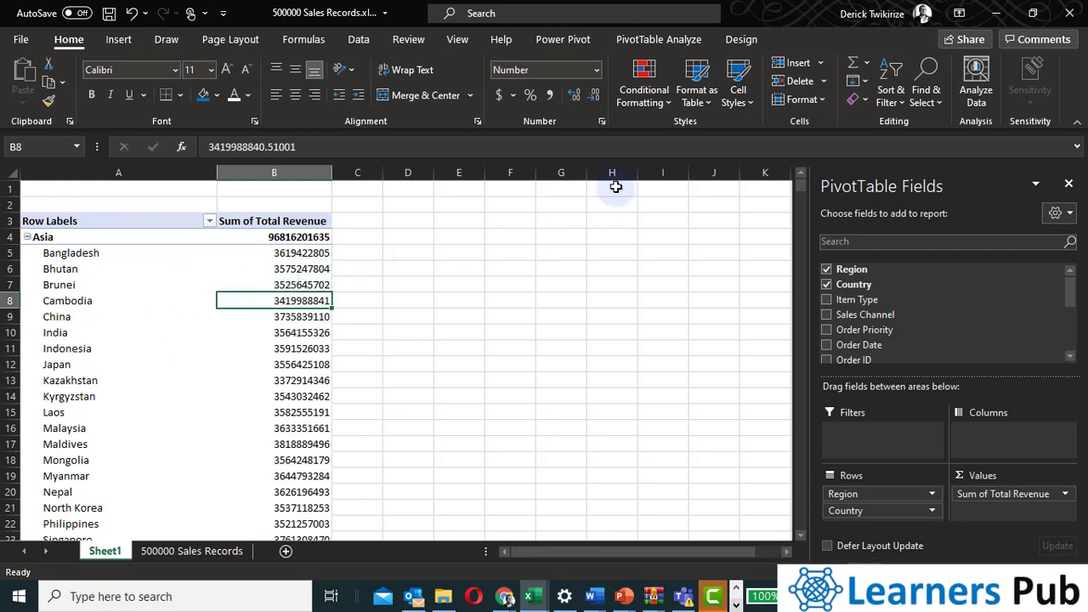
pyautogui.click(639, 43)
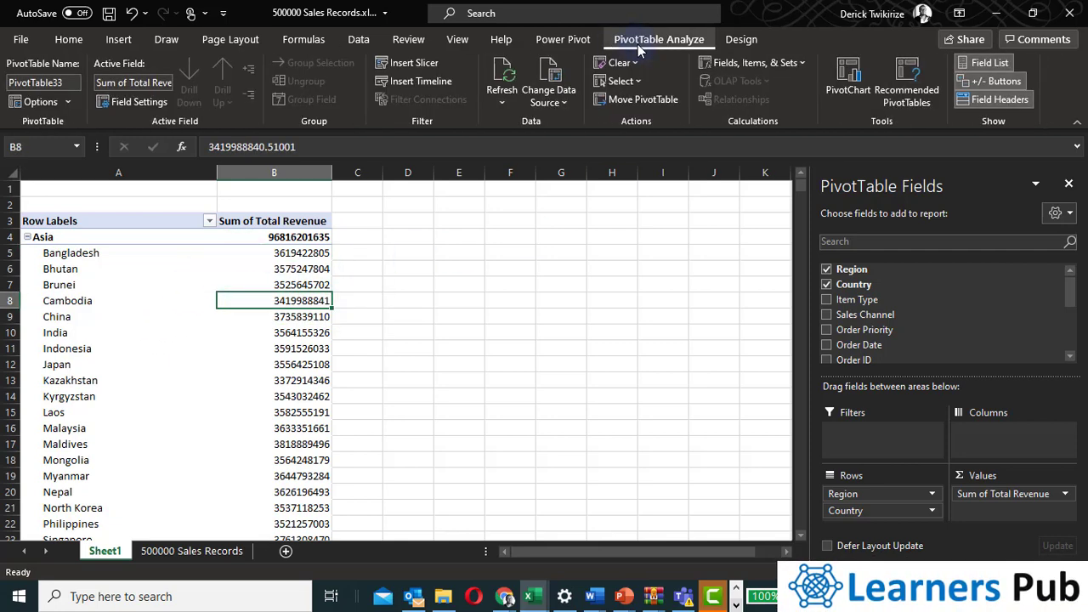
# Apply a medium blue PivotTable style to the PivotTable.
pyautogui.click(736, 44)
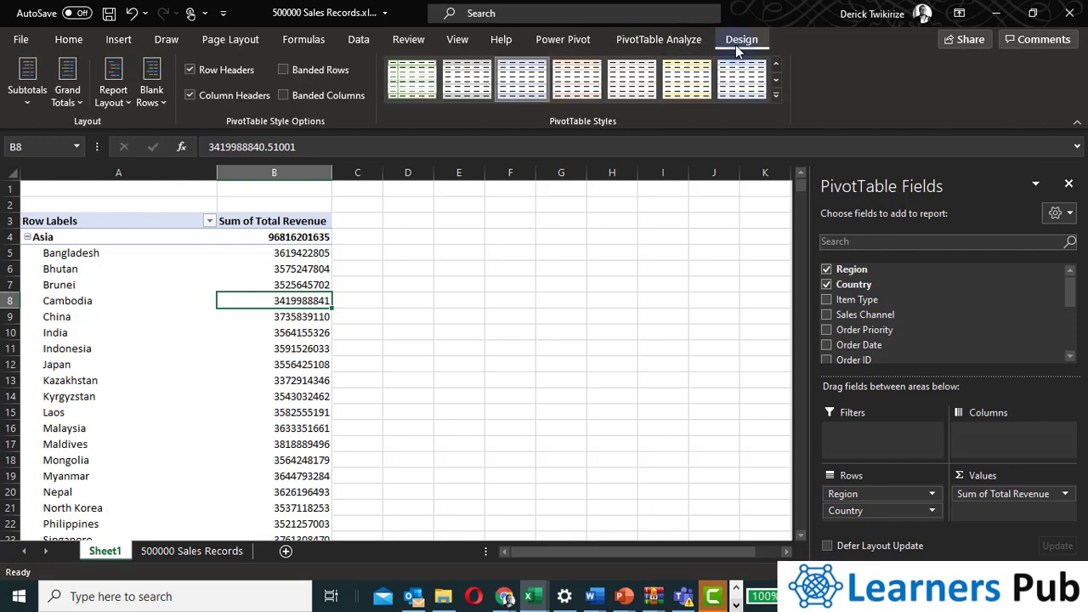
pyautogui.click(775, 95)
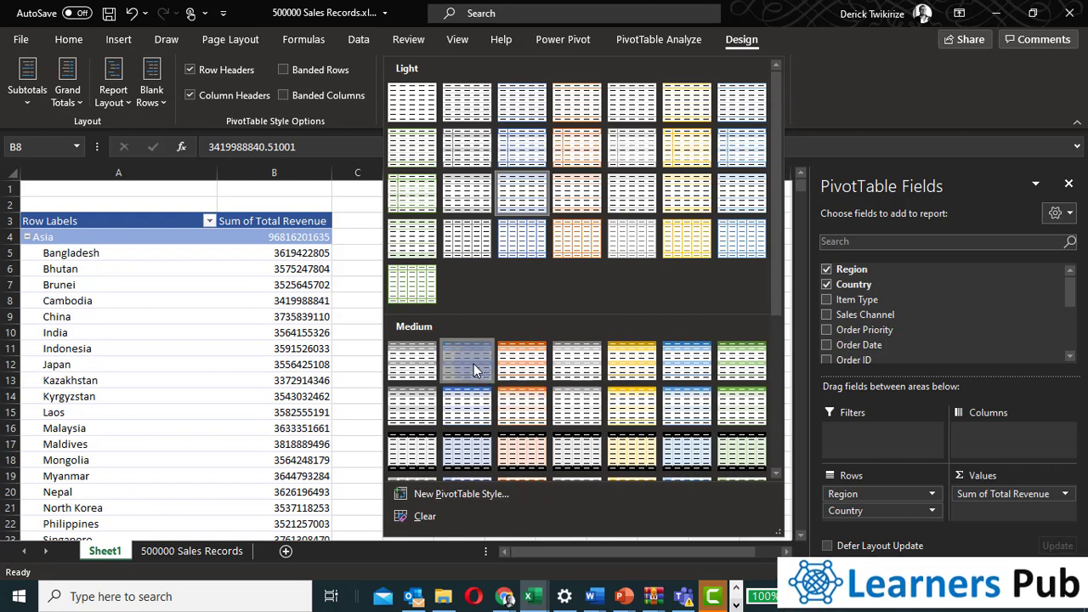
pyautogui.press('Escape')
pyautogui.click(243, 346)
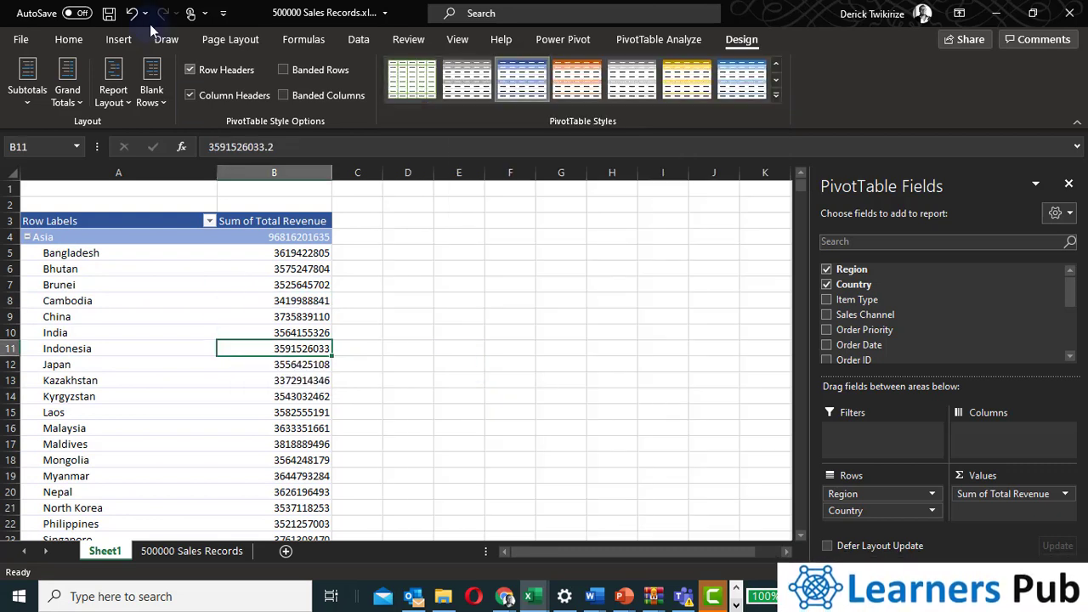
# Hide the worksheet gridlines.
pyautogui.click(68, 39)
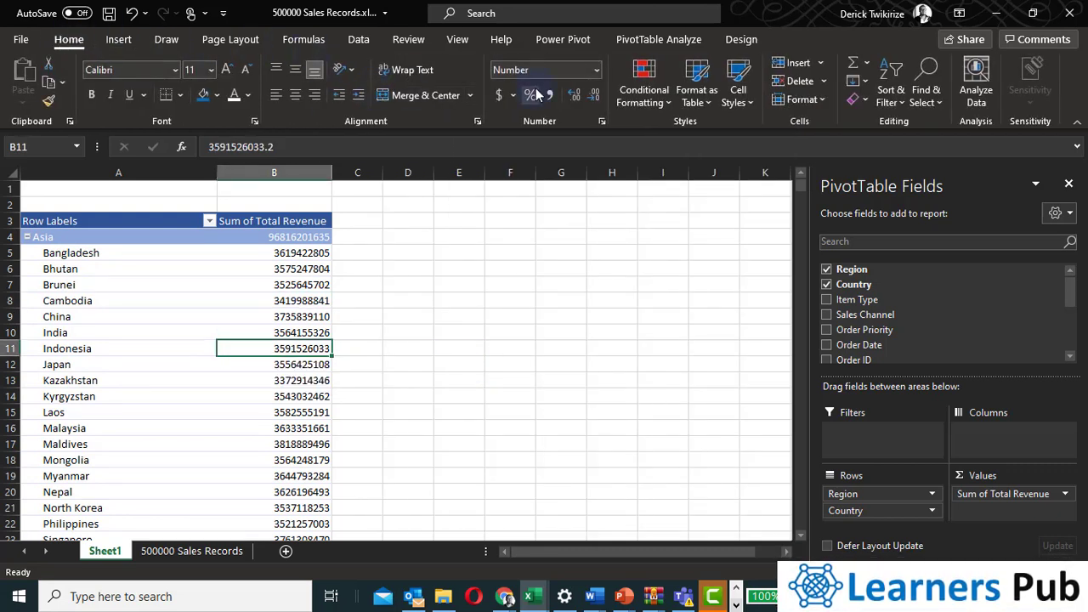
pyautogui.click(153, 333)
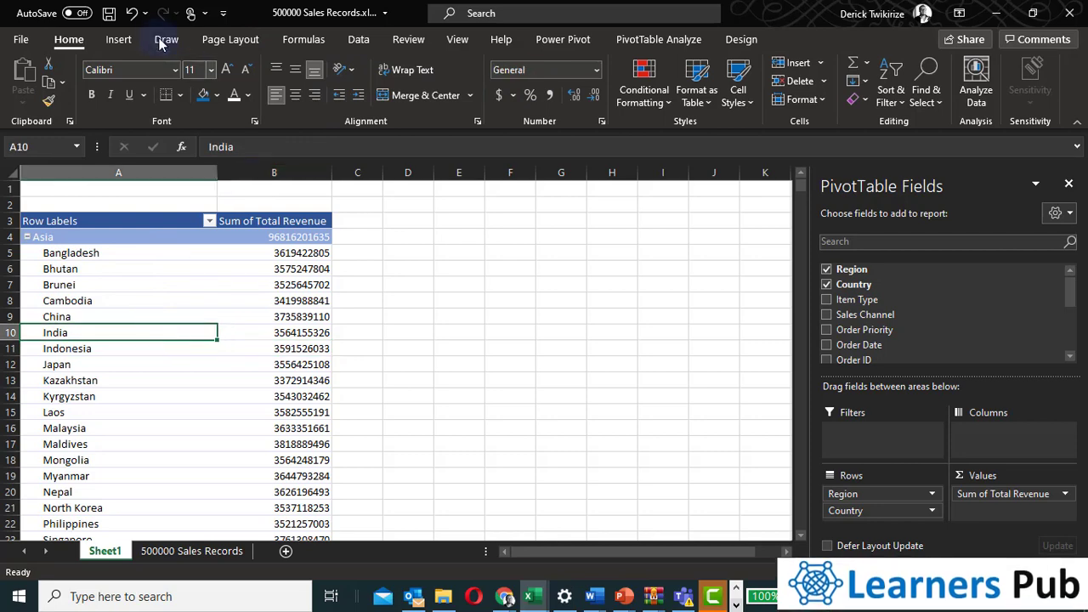
pyautogui.click(231, 39)
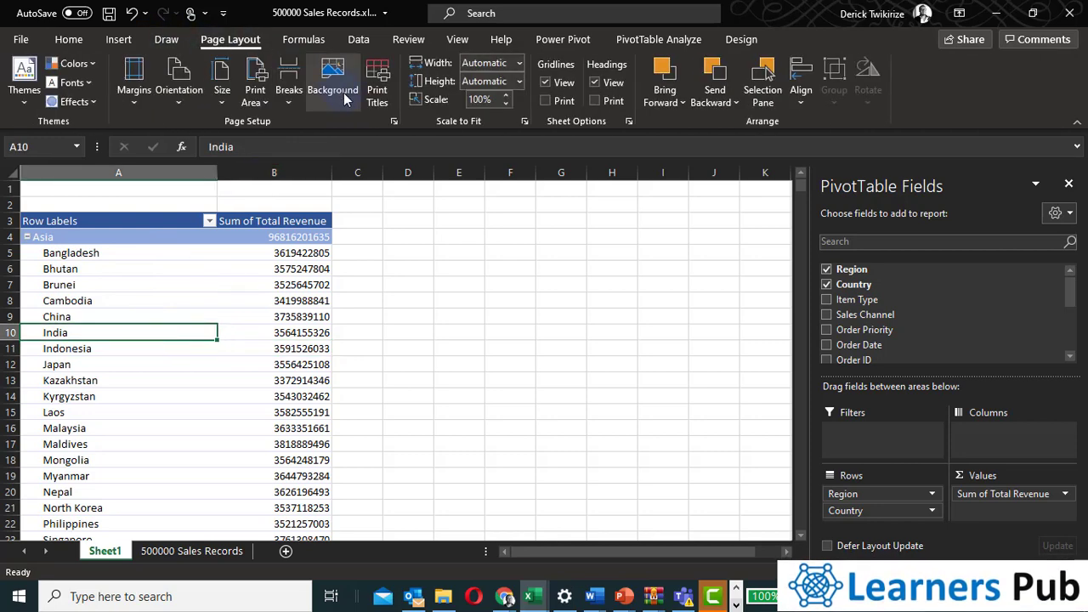
pyautogui.click(545, 84)
pyautogui.click(408, 298)
pyautogui.click(68, 380)
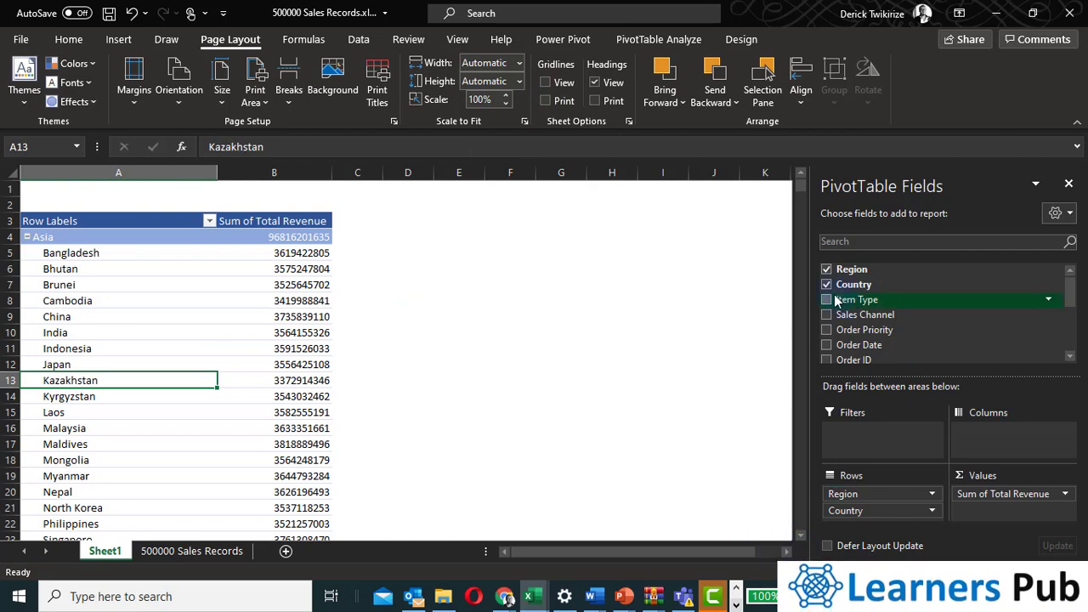
# Remove the Country field from the PivotTable rows, leaving only regions.
pyautogui.scroll(-20, 261, 408)
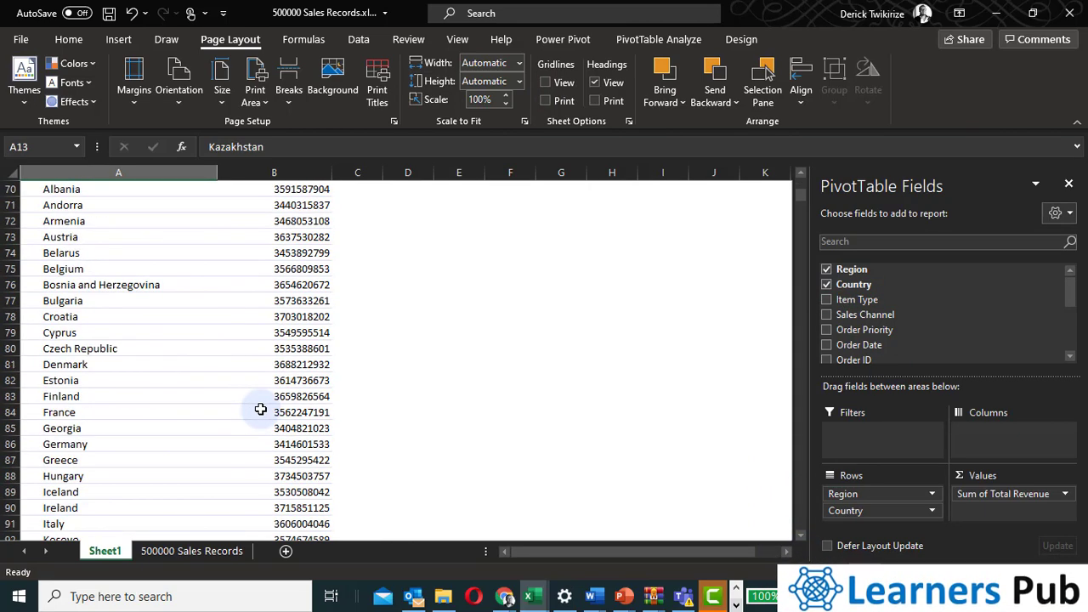
pyautogui.scroll(-20, 261, 408)
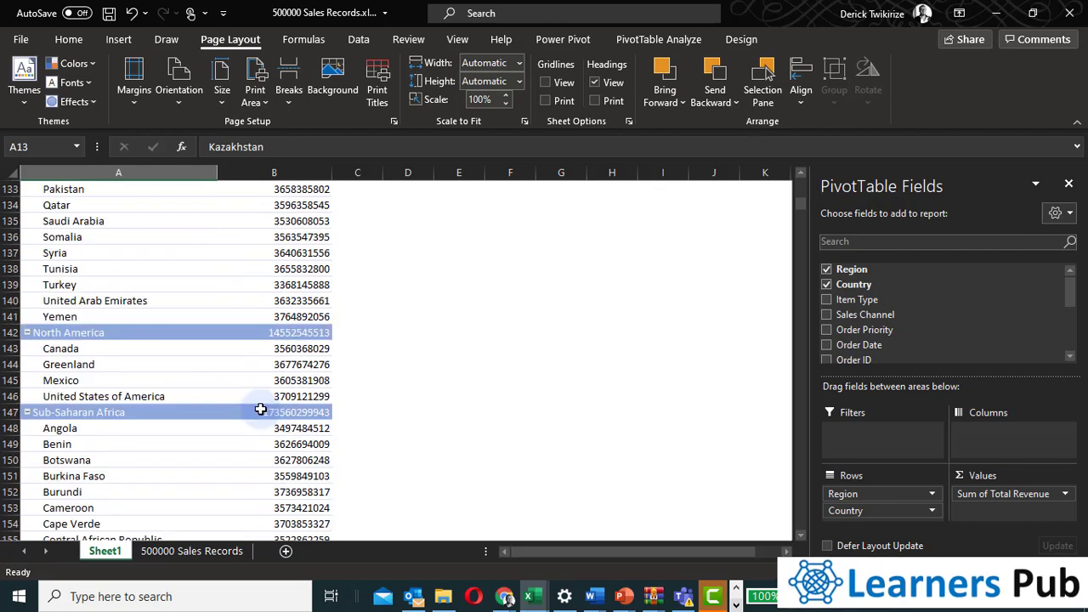
pyautogui.scroll(-6, 261, 408)
pyautogui.scroll(20, 259, 417)
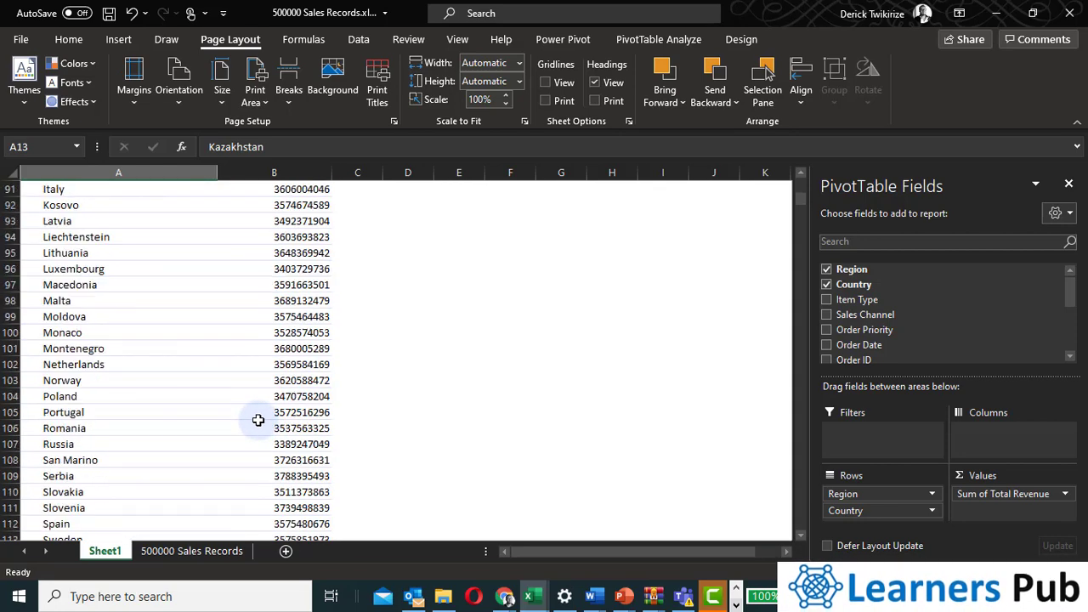
pyautogui.scroll(20, 259, 420)
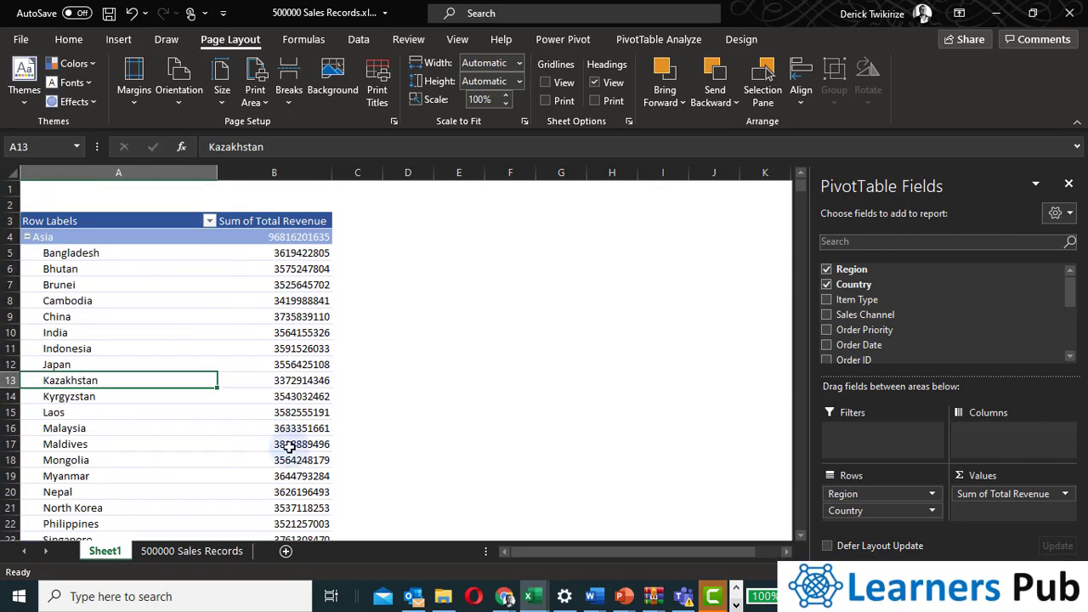
pyautogui.click(827, 284)
pyautogui.click(548, 363)
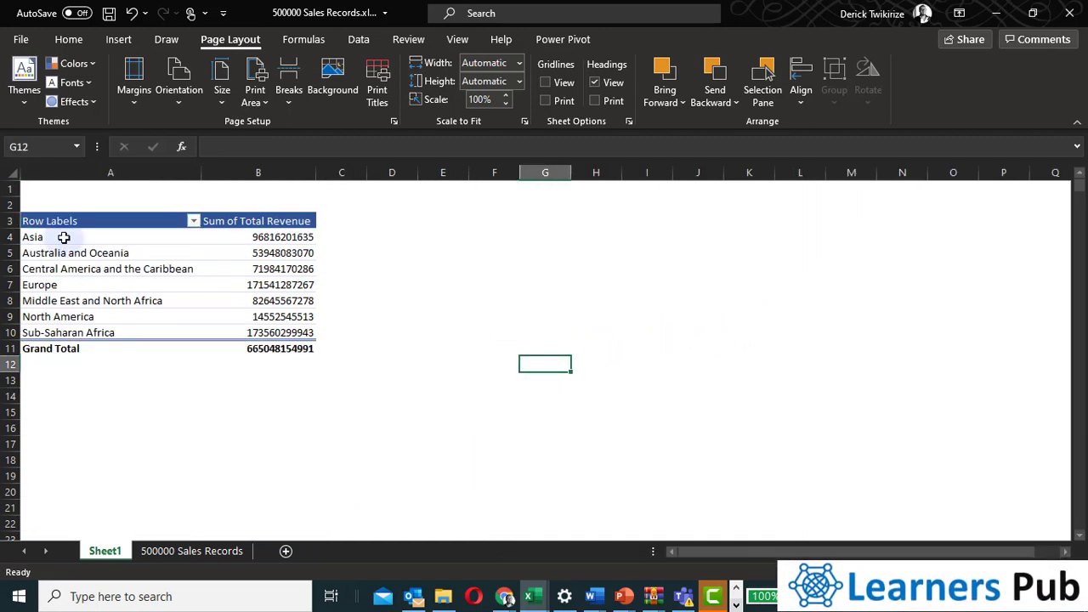
# Rename the Row Labels header to Region.
pyautogui.click(105, 223)
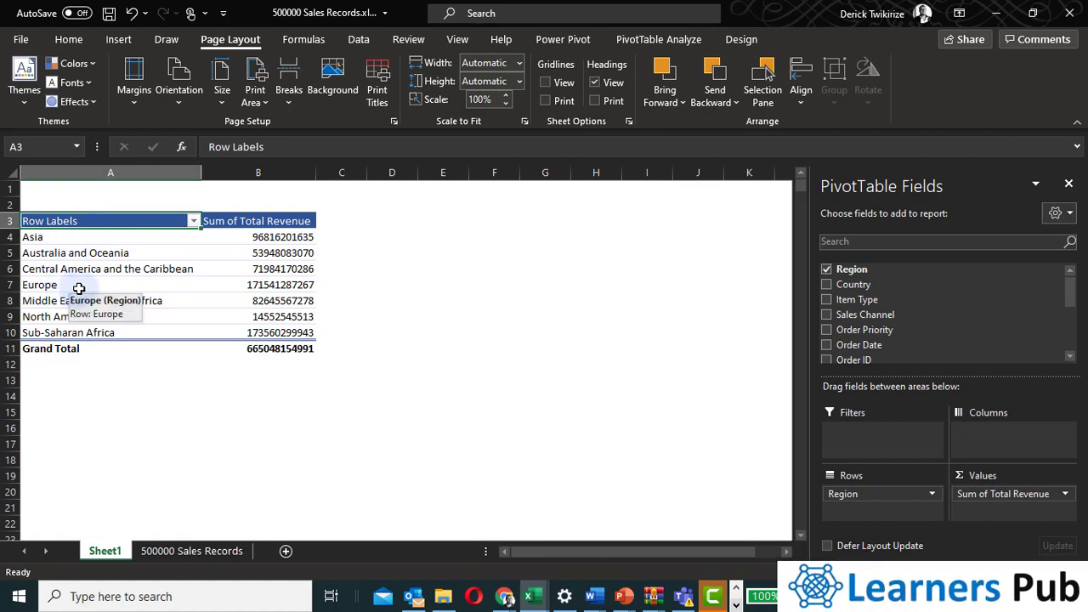
pyautogui.doubleClick(96, 219)
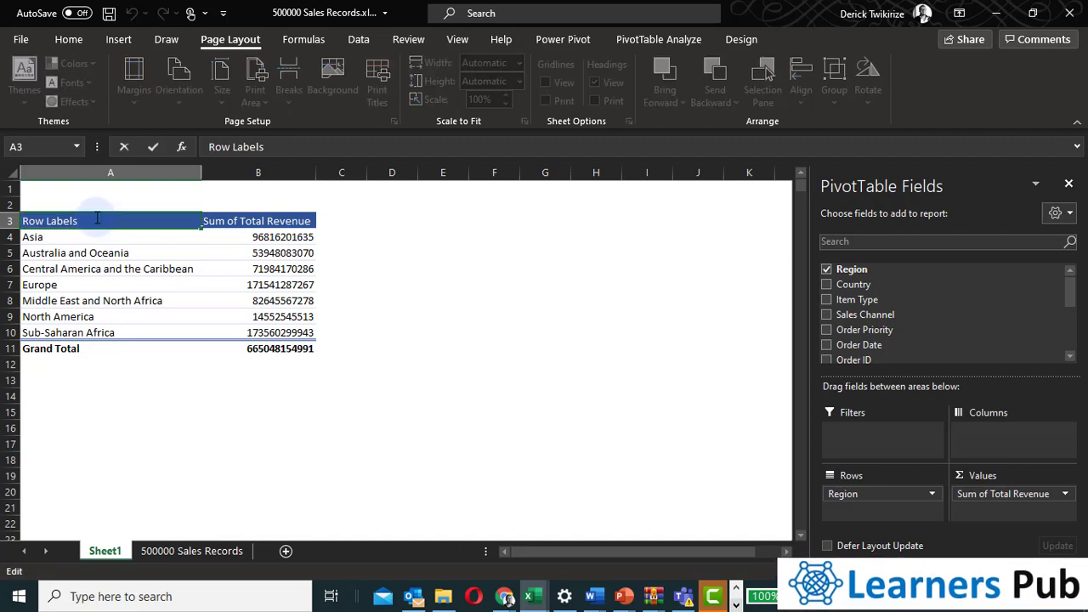
pyautogui.press('BackSpace')
pyautogui.press('BackSpace')
pyautogui.press('BackSpace')
pyautogui.press('BackSpace')
pyautogui.press('BackSpace')
pyautogui.press('BackSpace')
pyautogui.press('BackSpace')
pyautogui.press('BackSpace')
pyautogui.press('BackSpace')
pyautogui.press('BackSpace')
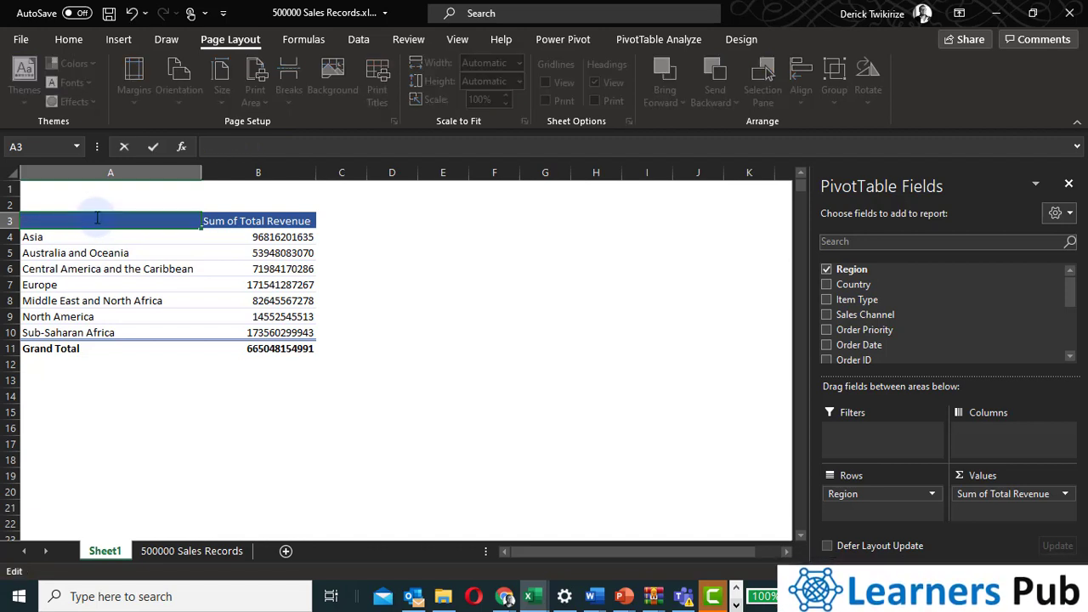
pyautogui.write('Reg')
pyautogui.press('BackSpace')
pyautogui.press('BackSpace')
pyautogui.press('BackSpace')
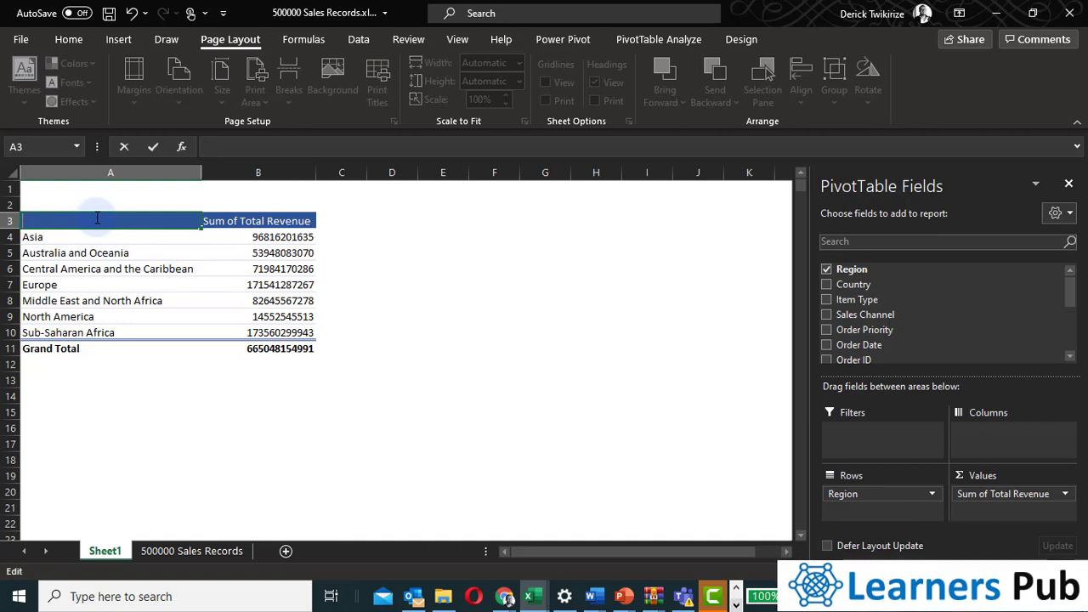
pyautogui.write('Region')
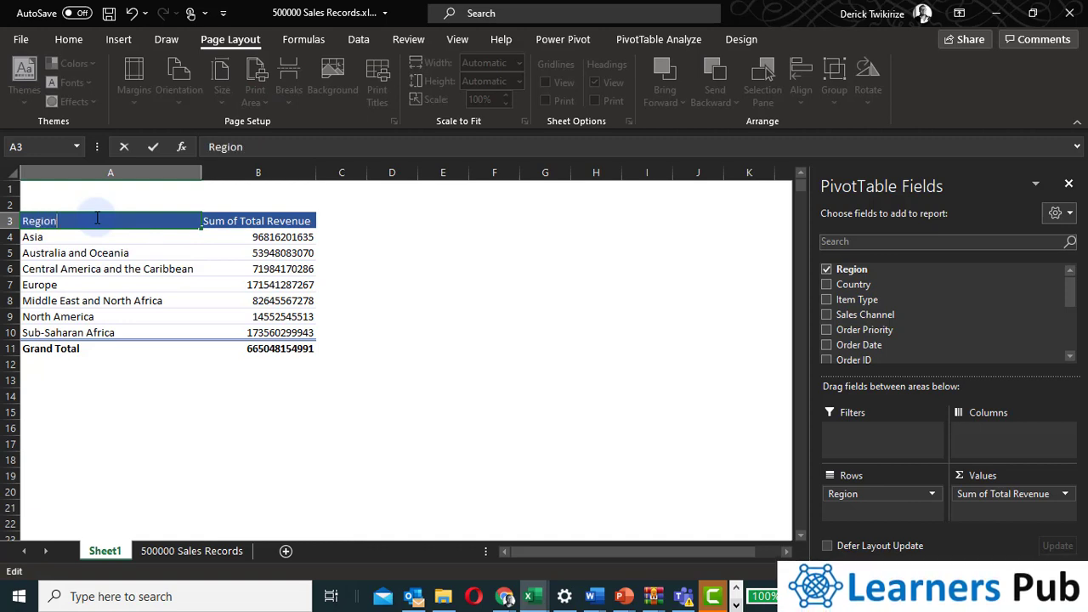
pyautogui.press('Tab')
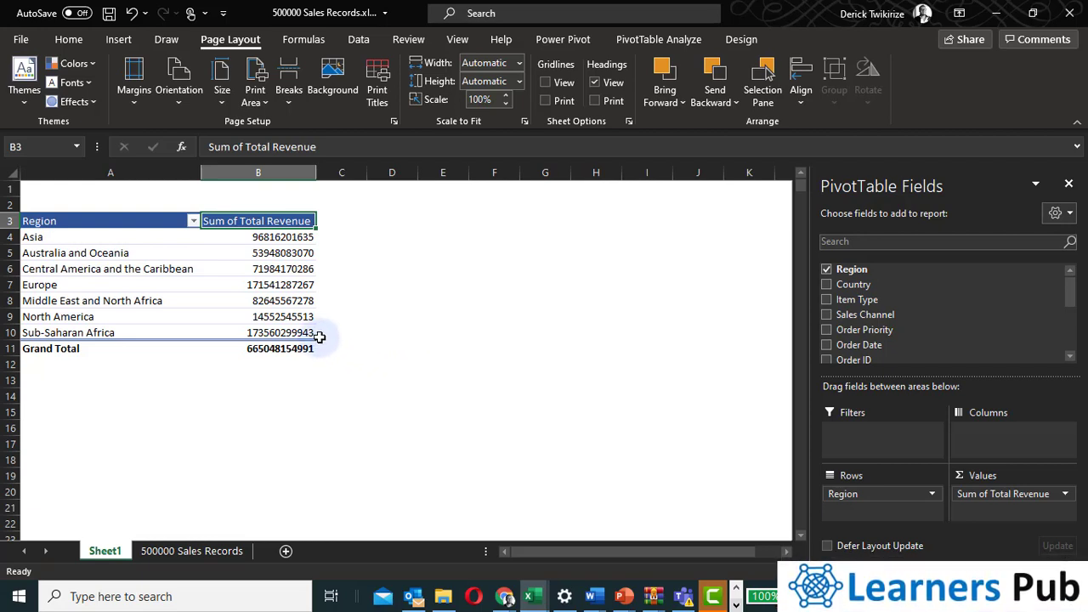
# Rename the Sum of Total Revenue value field to ' Total Revenue' with a leading space.
pyautogui.click(243, 311)
pyautogui.doubleClick(236, 219)
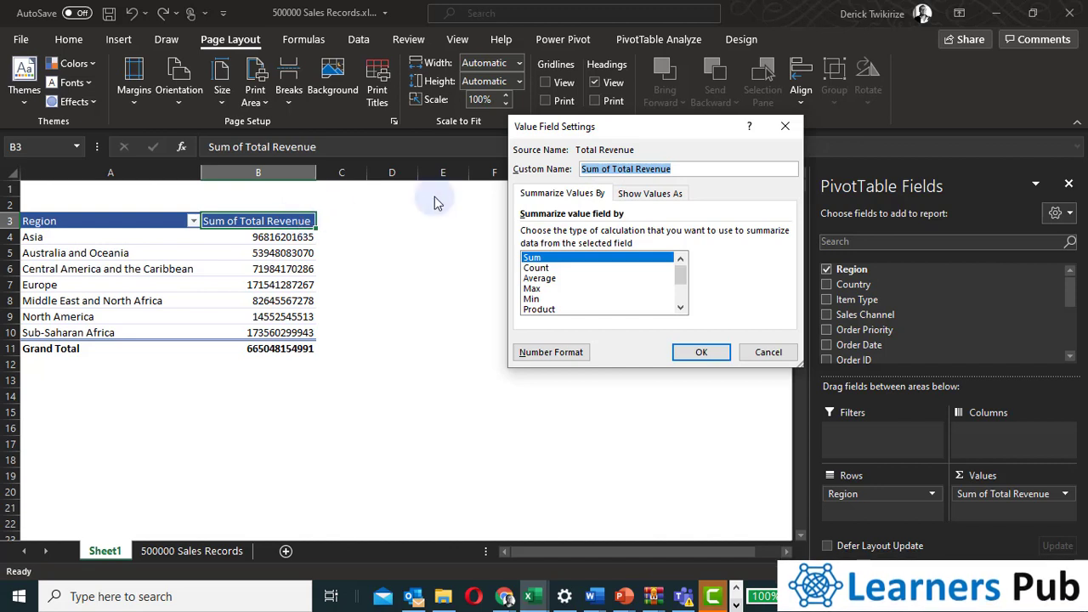
pyautogui.moveTo(614, 169); pyautogui.dragTo(501, 170)
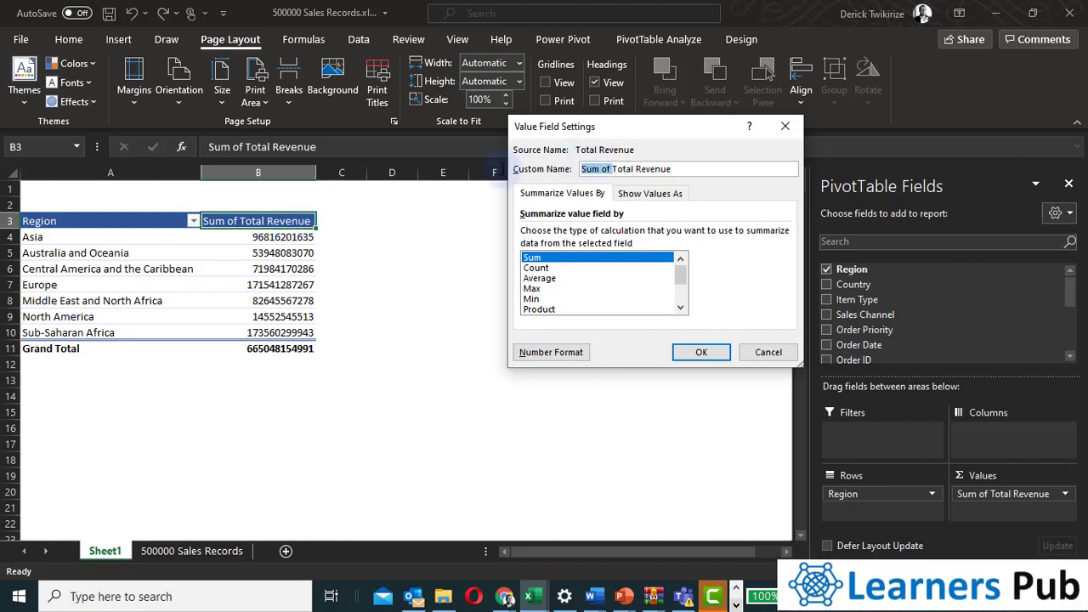
pyautogui.press('BackSpace')
pyautogui.click(697, 352)
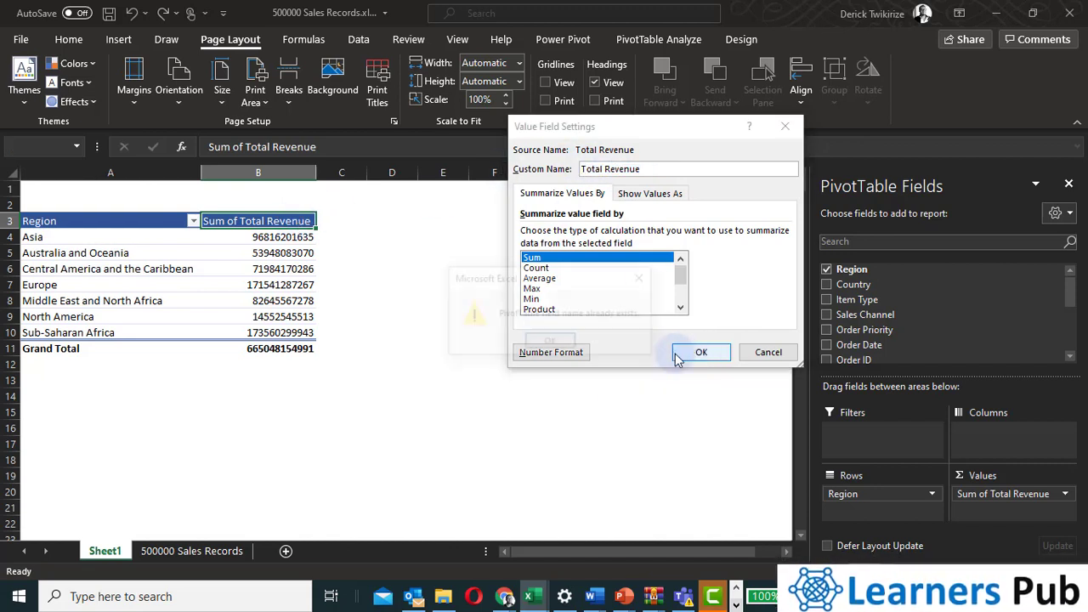
pyautogui.click(553, 343)
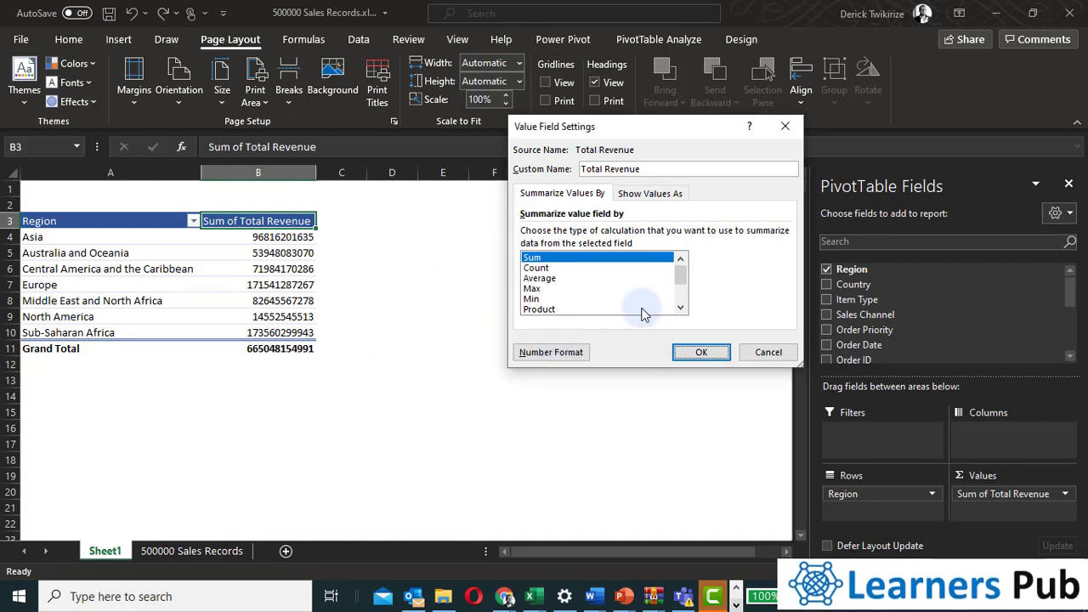
pyautogui.click(701, 352)
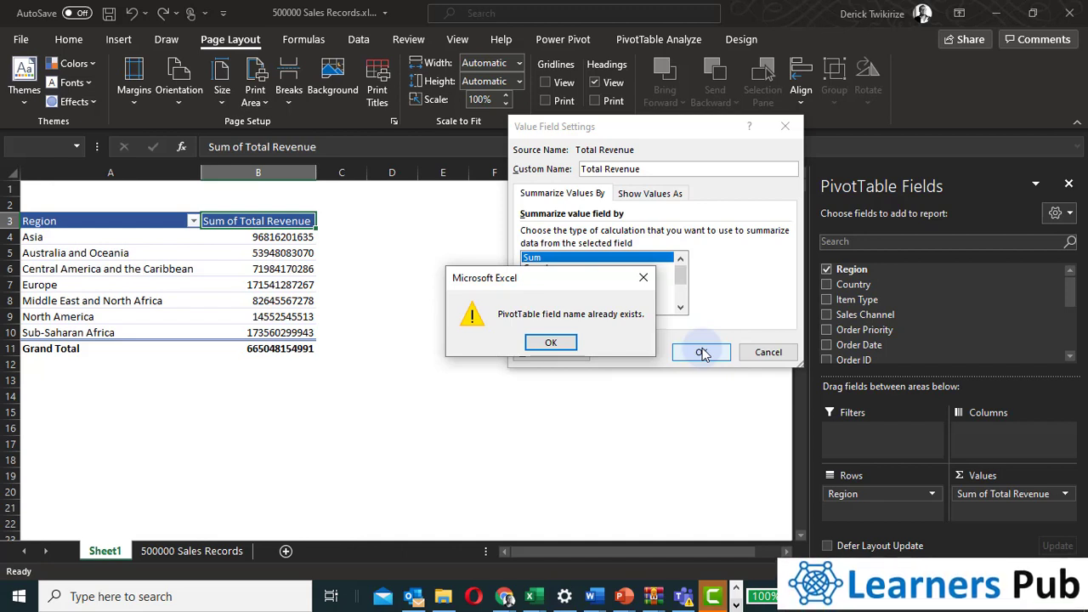
pyautogui.click(551, 343)
pyautogui.click(583, 170)
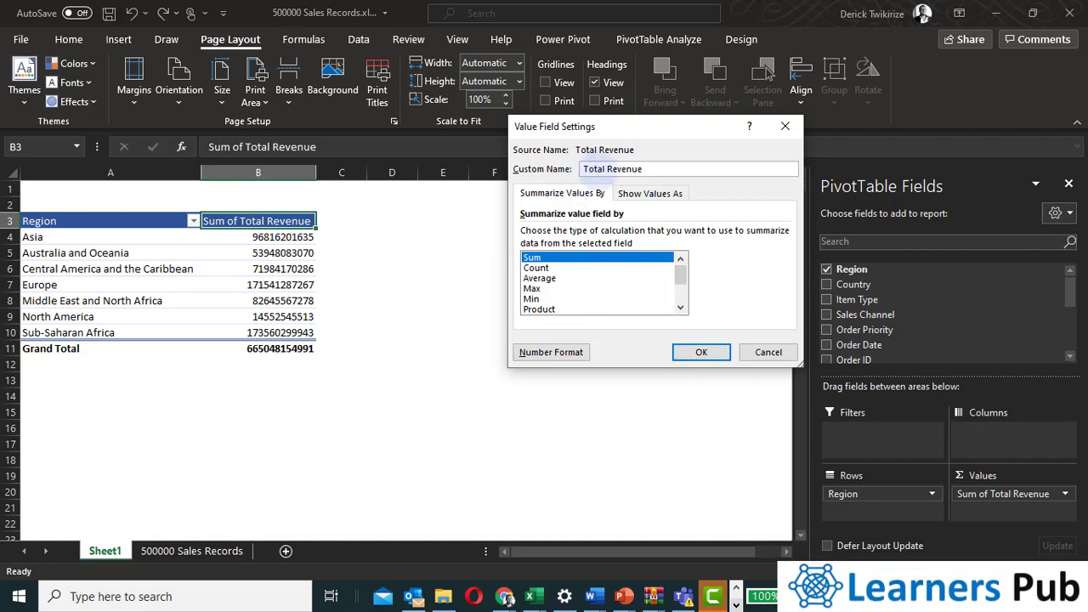
pyautogui.click(702, 352)
# Review the Total Revenue value field settings and the region revenue values.
pyautogui.click(278, 299)
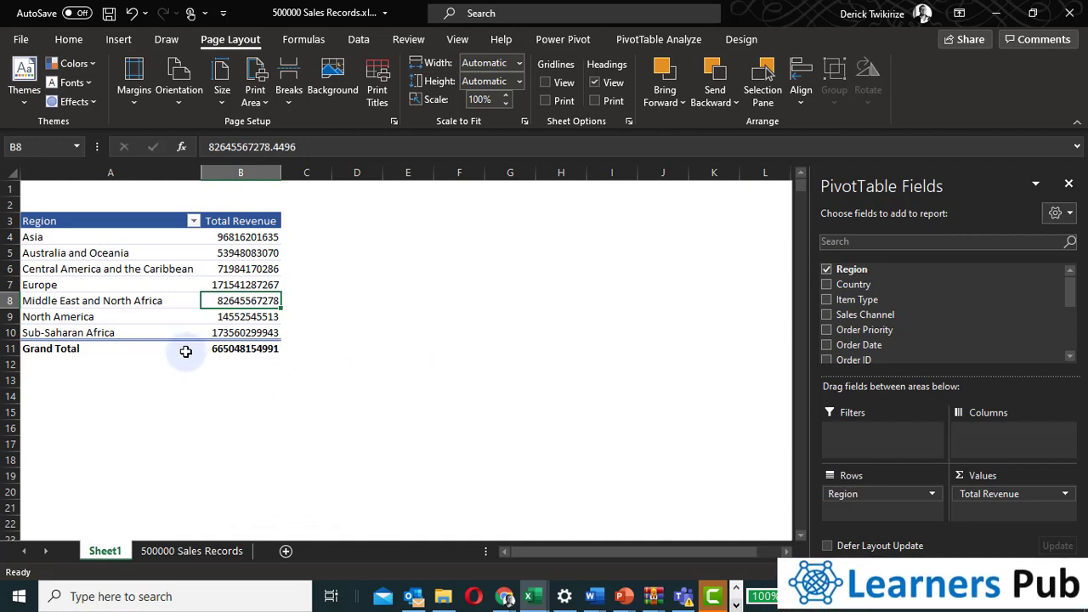
pyautogui.click(102, 254)
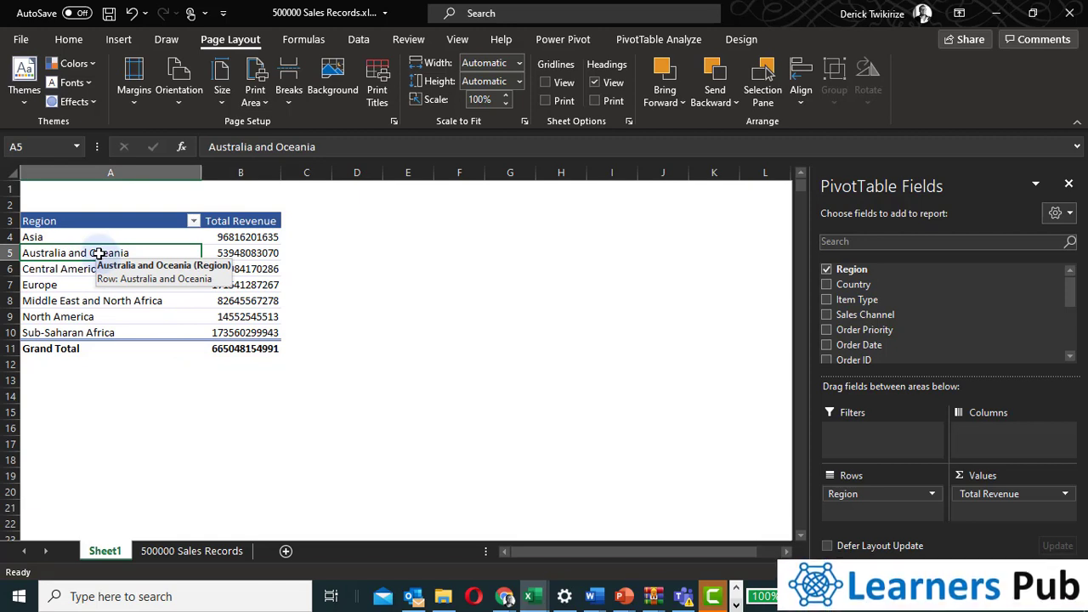
pyautogui.scroll(-3, 876, 304)
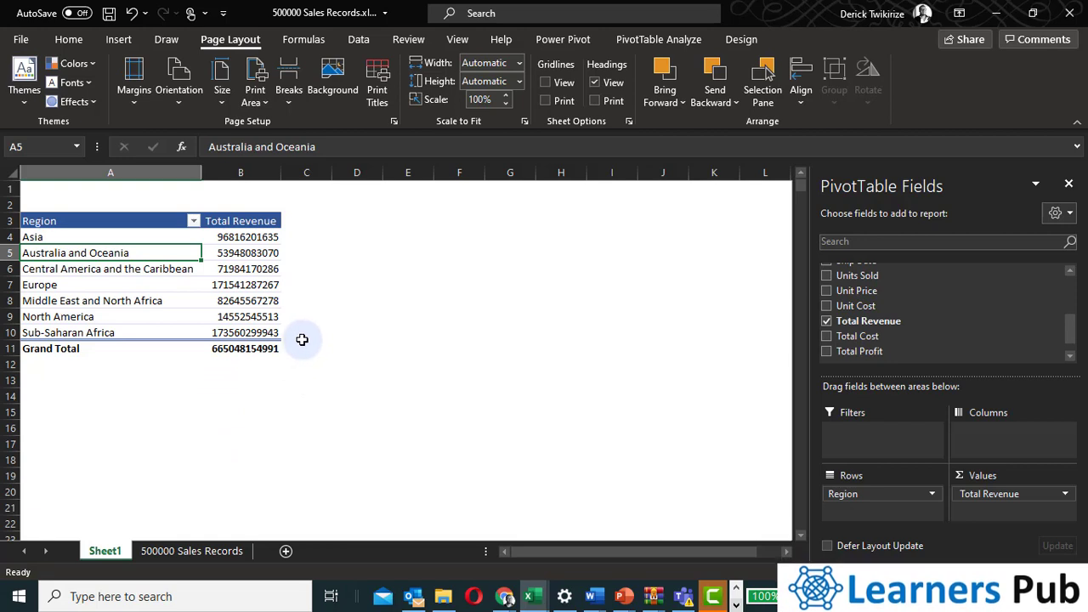
pyautogui.click(237, 223)
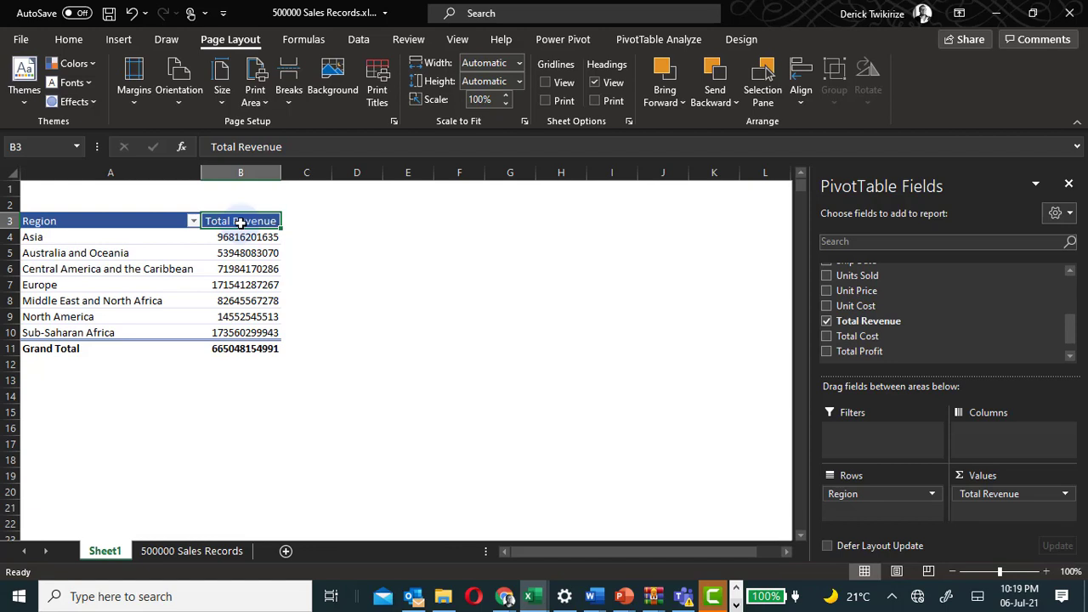
pyautogui.doubleClick(241, 222)
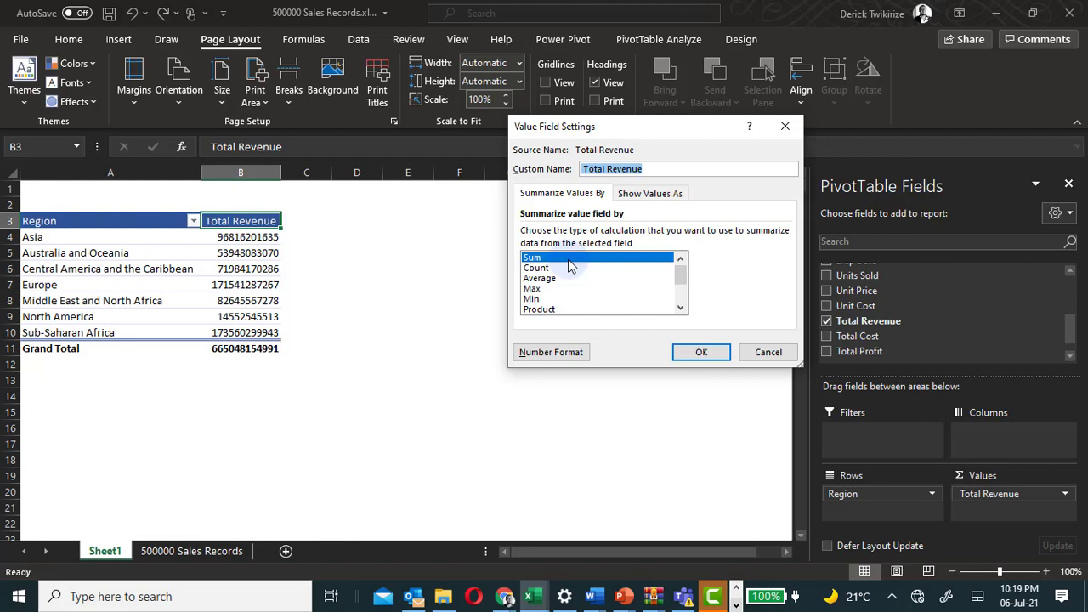
pyautogui.scroll(-2, 604, 303)
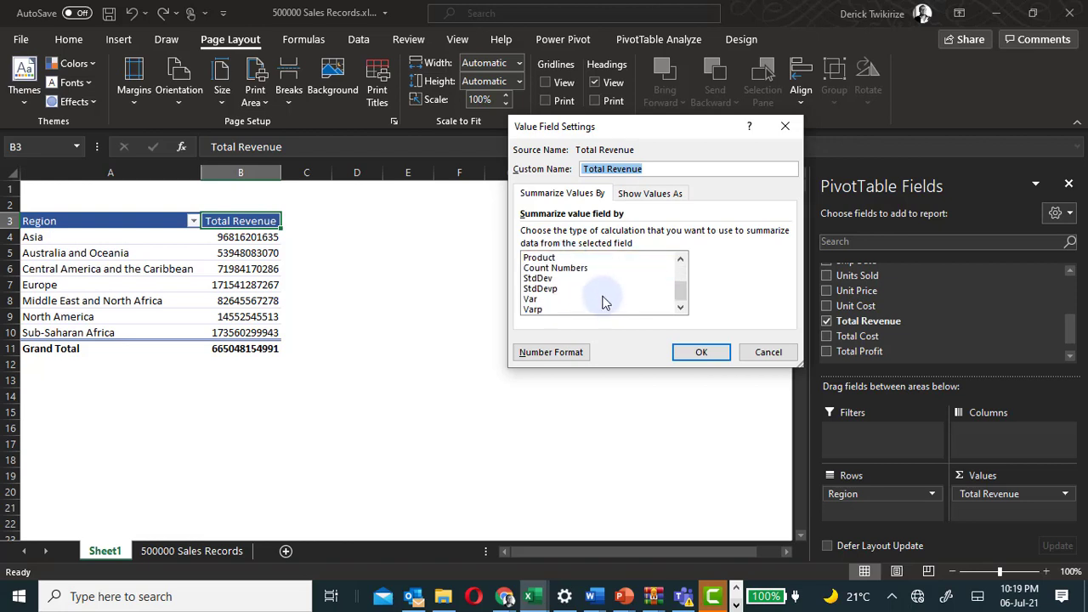
pyautogui.scroll(2, 602, 303)
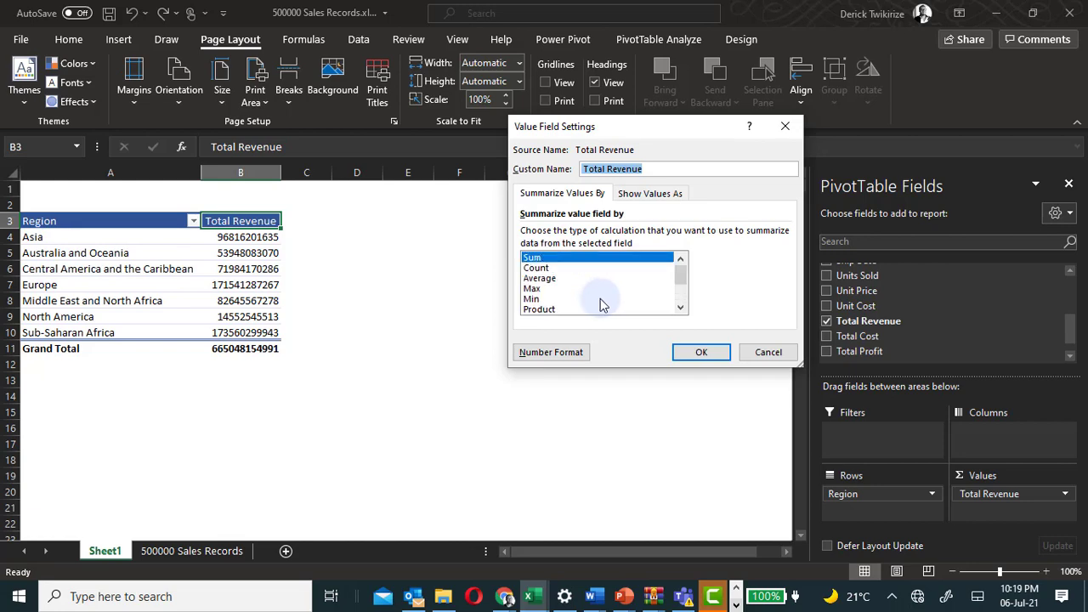
pyautogui.click(763, 352)
pyautogui.click(227, 259)
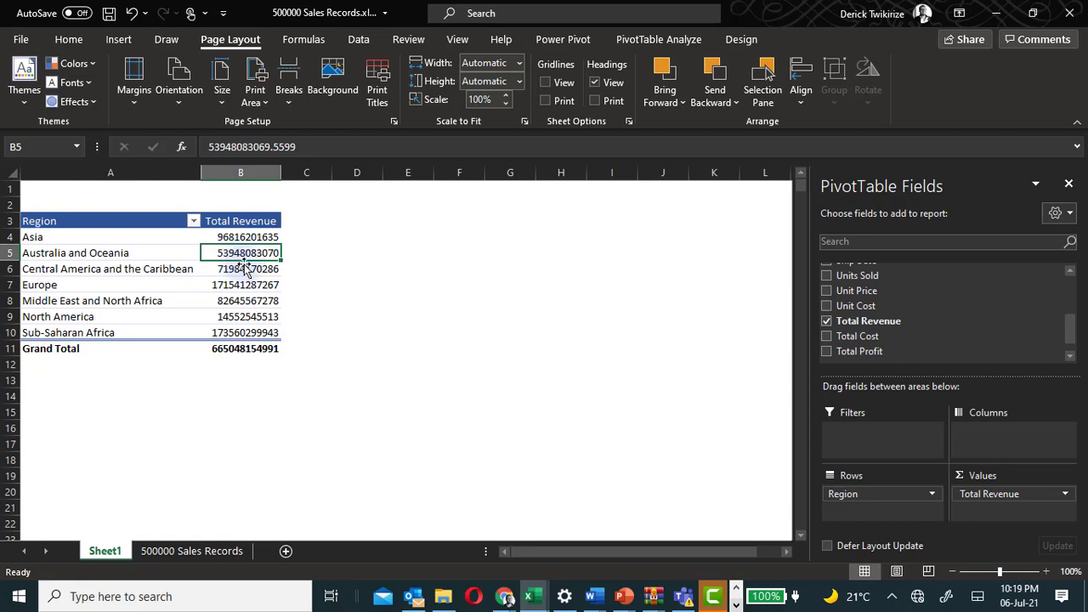
pyautogui.click(228, 314)
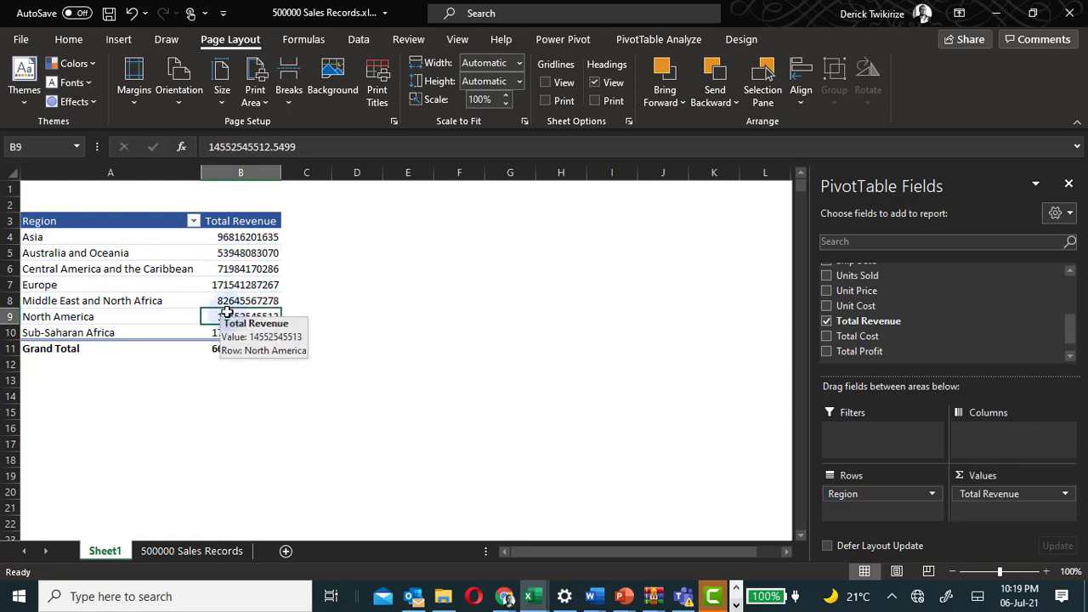
pyautogui.click(242, 223)
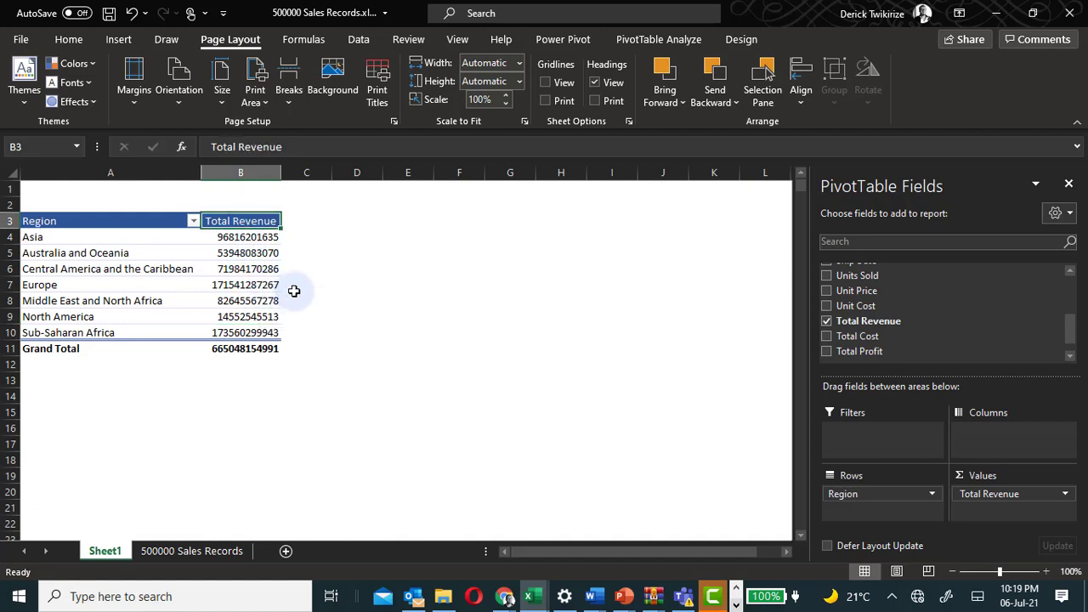
pyautogui.moveTo(266, 294)
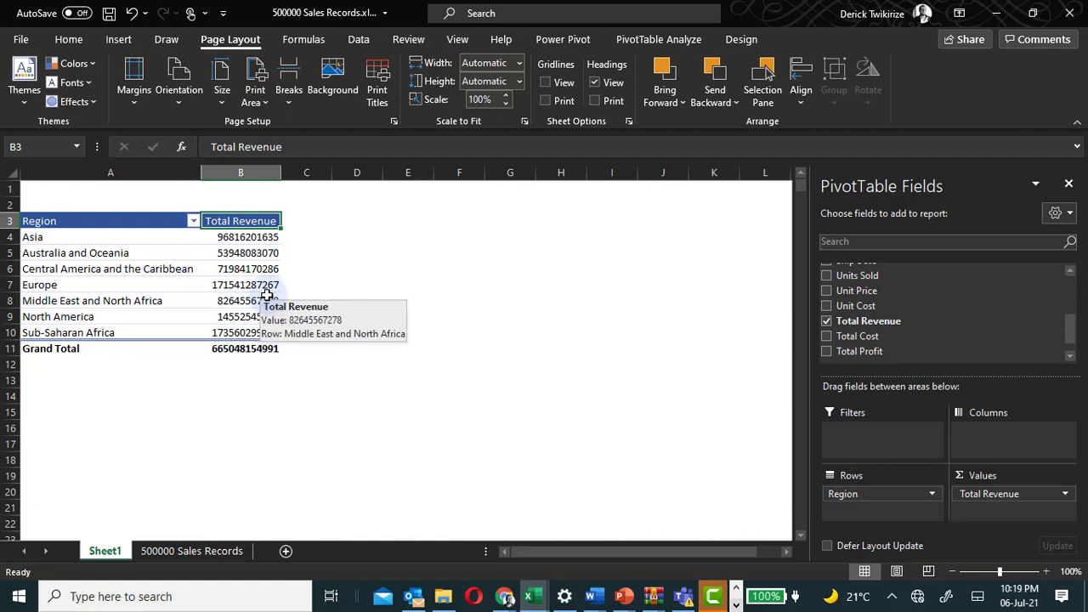
# Change the Total Revenue value field to summarize by Count instead of Sum.
pyautogui.doubleClick(259, 228)
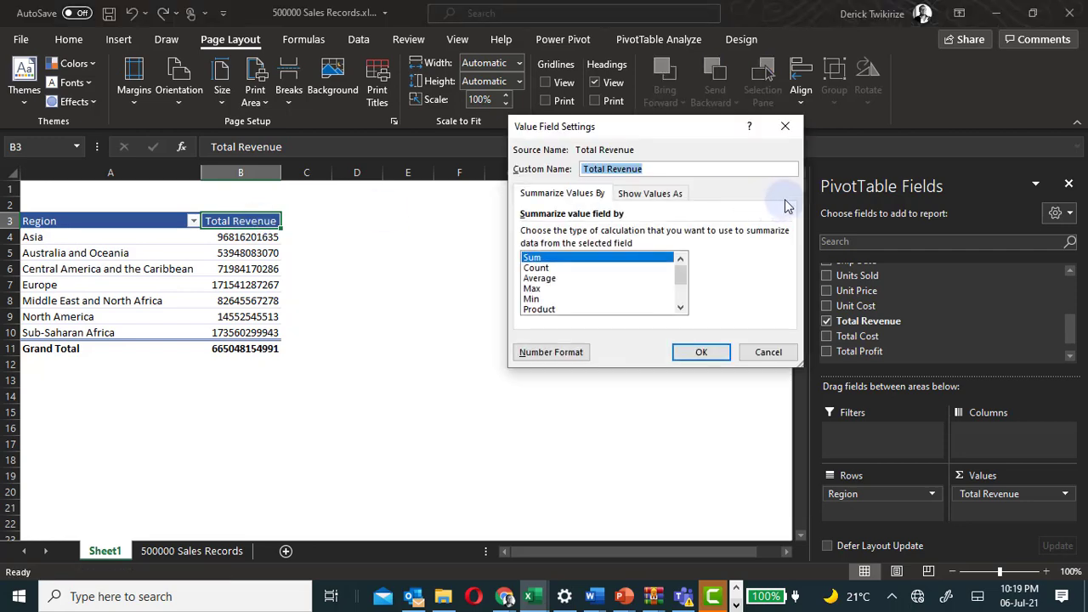
pyautogui.click(785, 128)
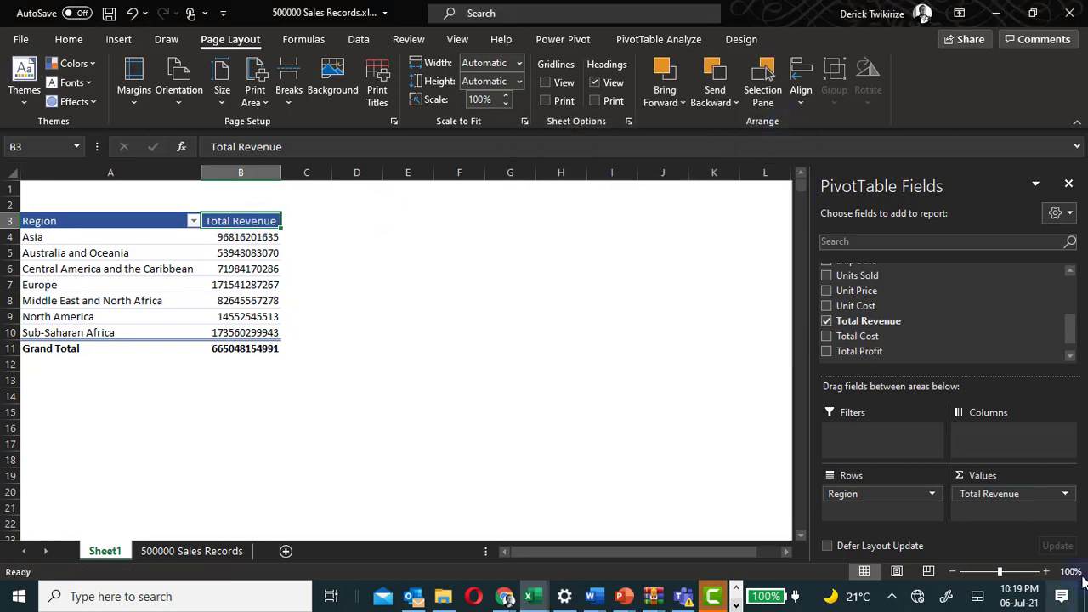
pyautogui.click(1065, 496)
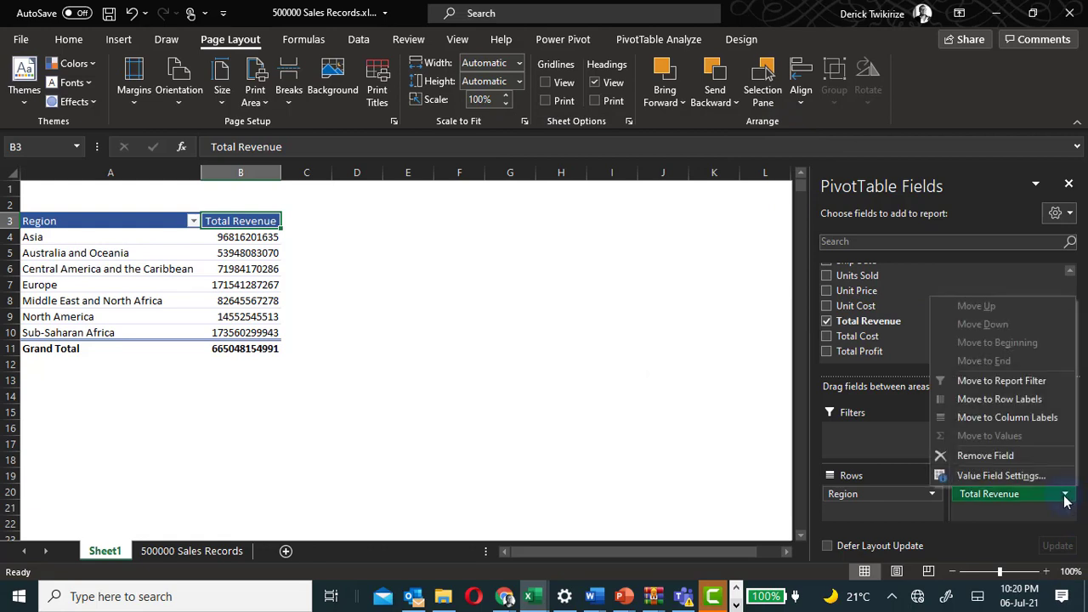
pyautogui.click(1005, 476)
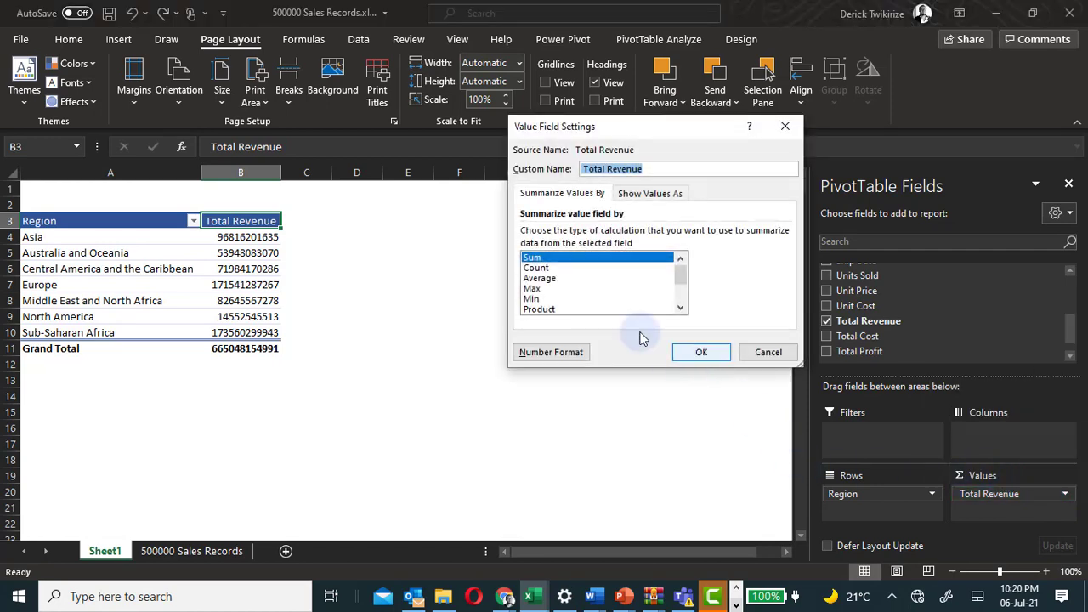
pyautogui.click(536, 269)
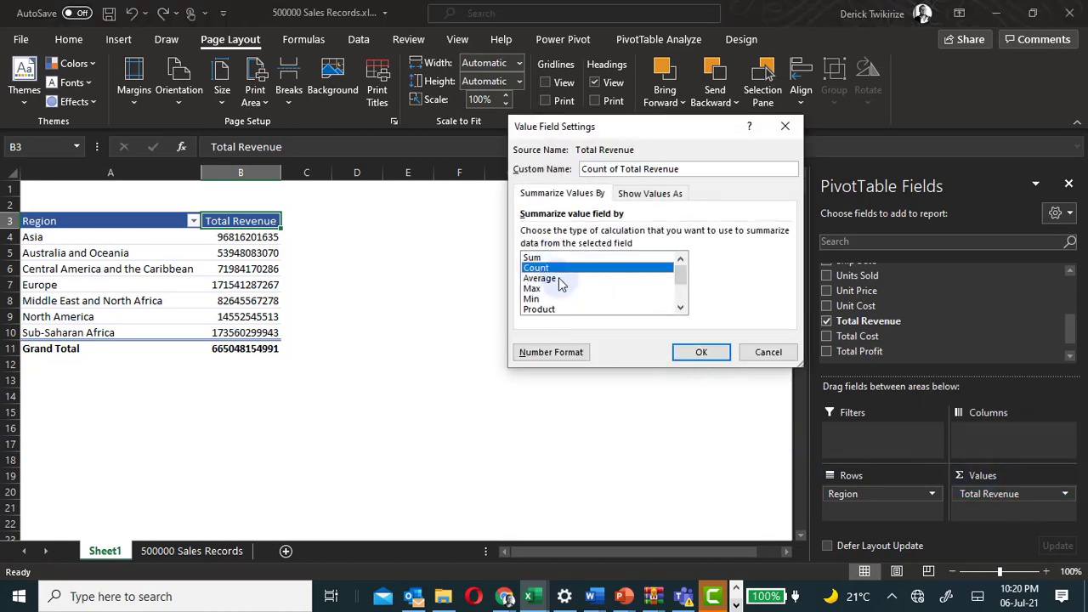
pyautogui.click(699, 352)
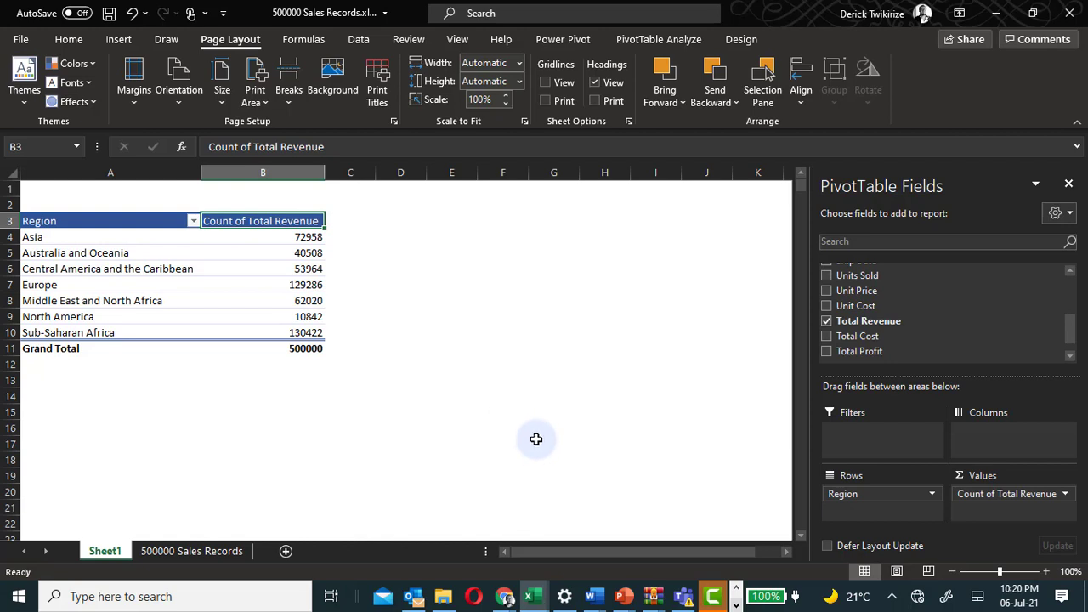
# Examine the region counts and the Order ID column in the 500000 Sales Records sheet.
pyautogui.click(119, 238)
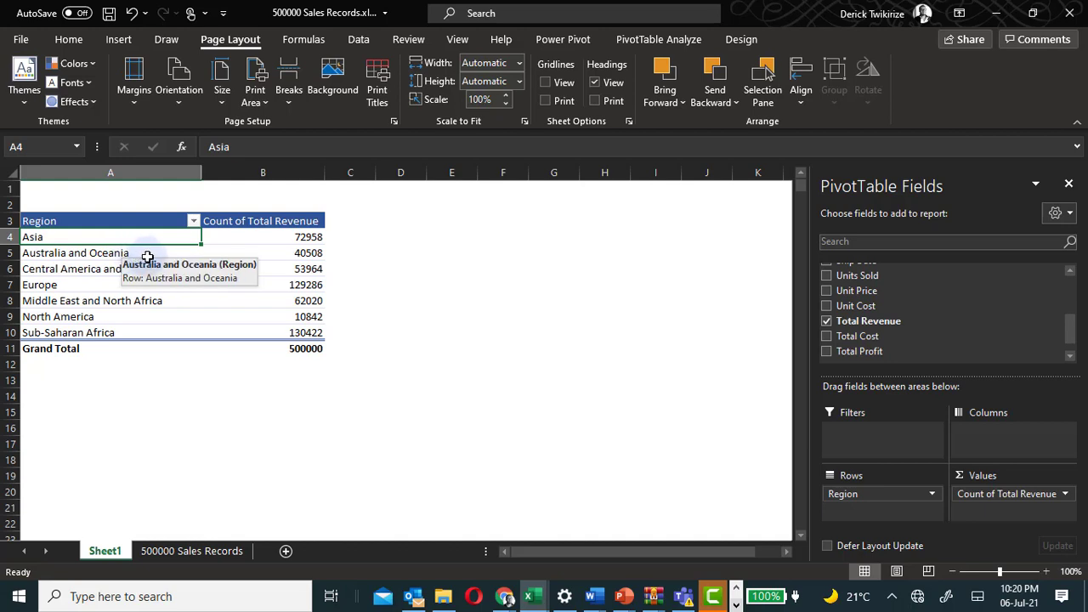
pyautogui.click(276, 300)
pyautogui.click(304, 333)
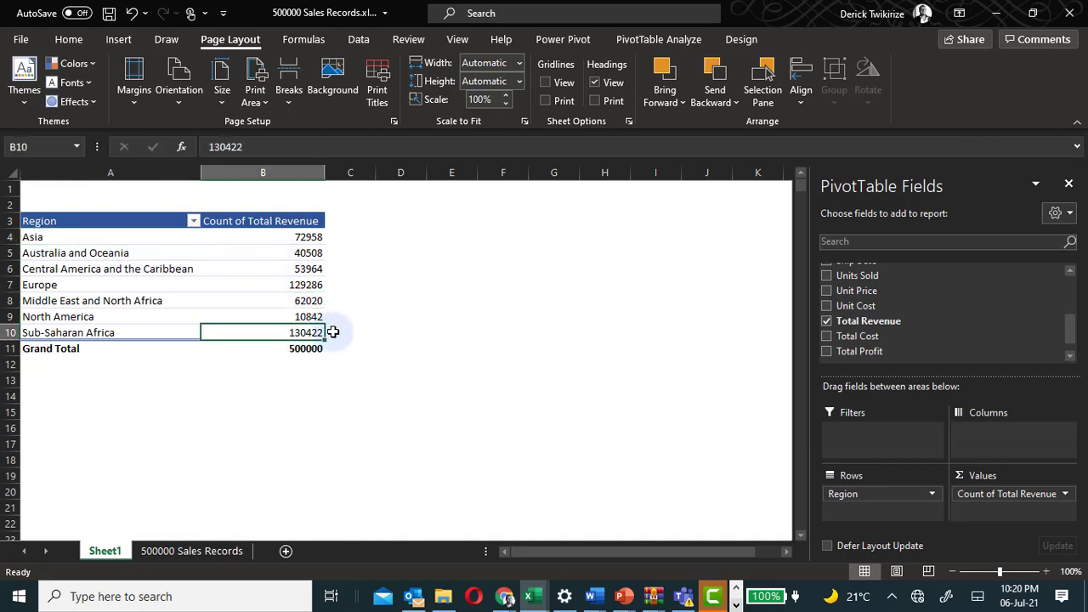
pyautogui.click(186, 554)
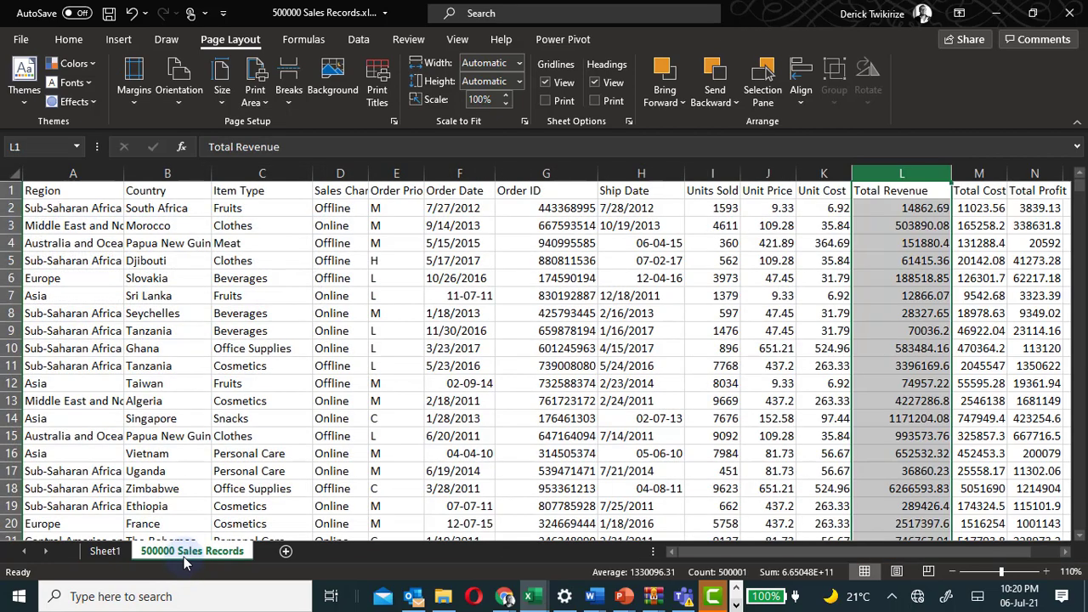
pyautogui.click(573, 243)
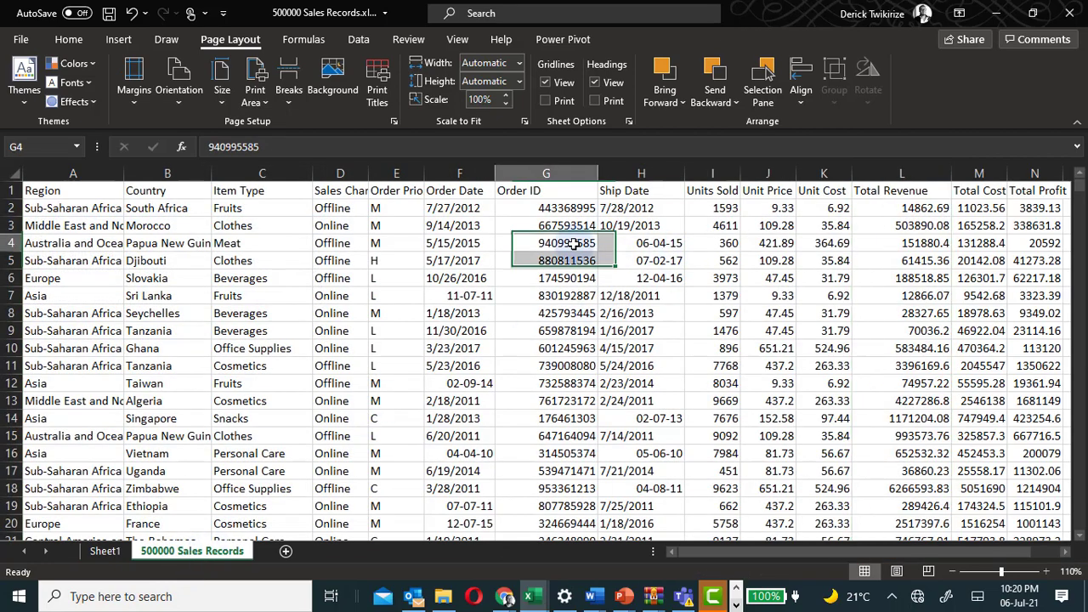
pyautogui.click(575, 383)
pyautogui.click(561, 332)
pyautogui.click(565, 225)
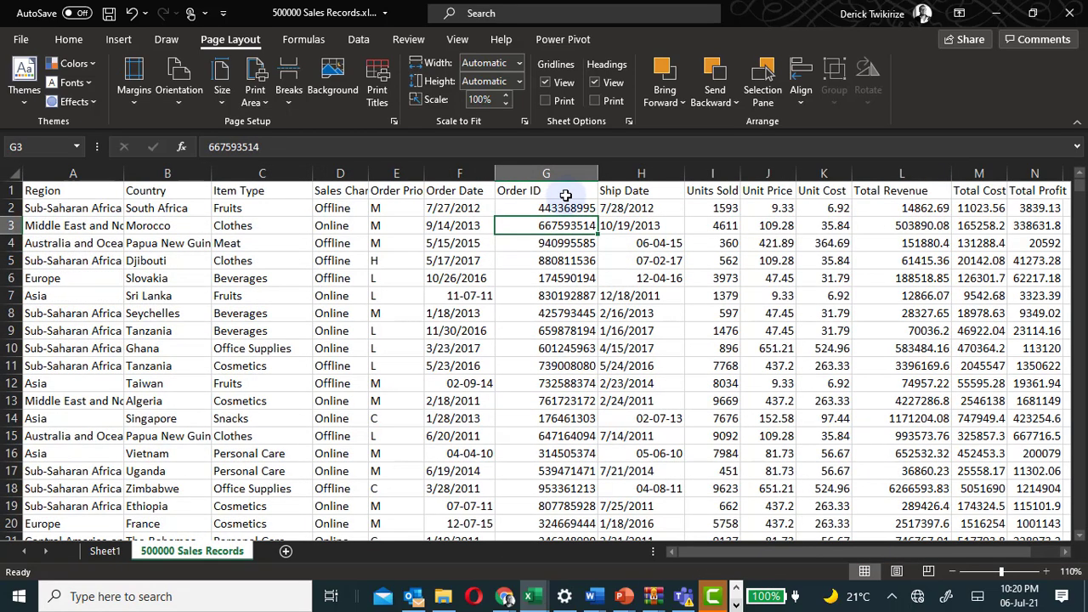
pyautogui.click(565, 192)
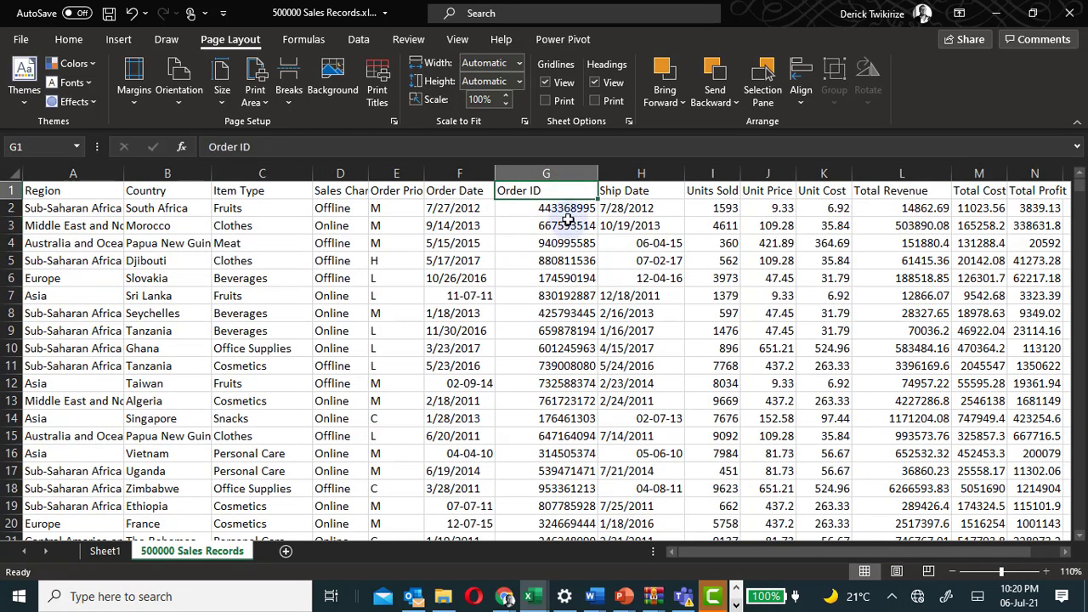
pyautogui.click(463, 173)
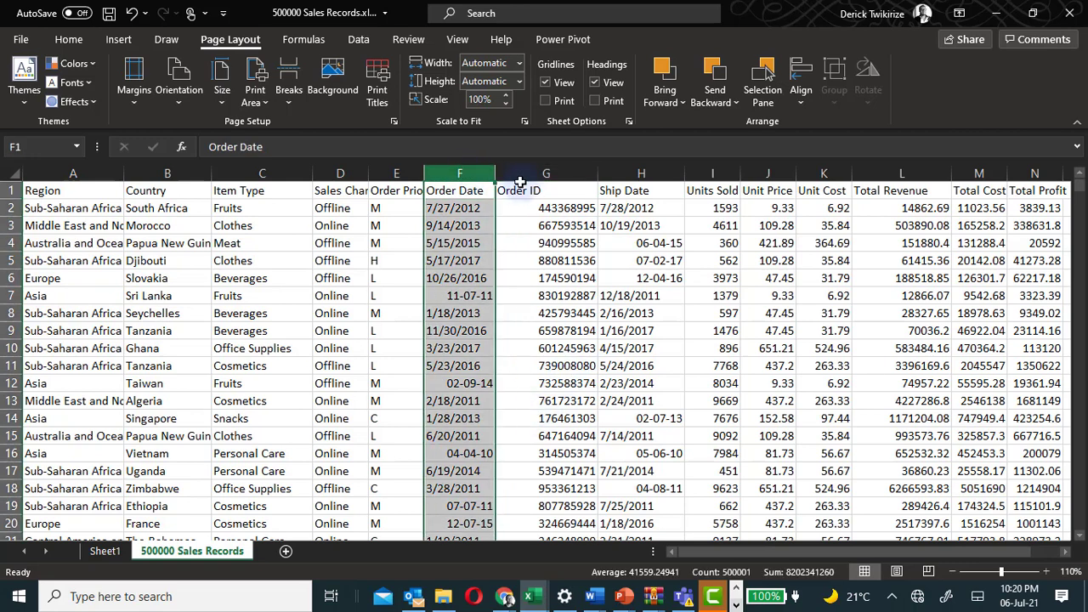
pyautogui.click(547, 176)
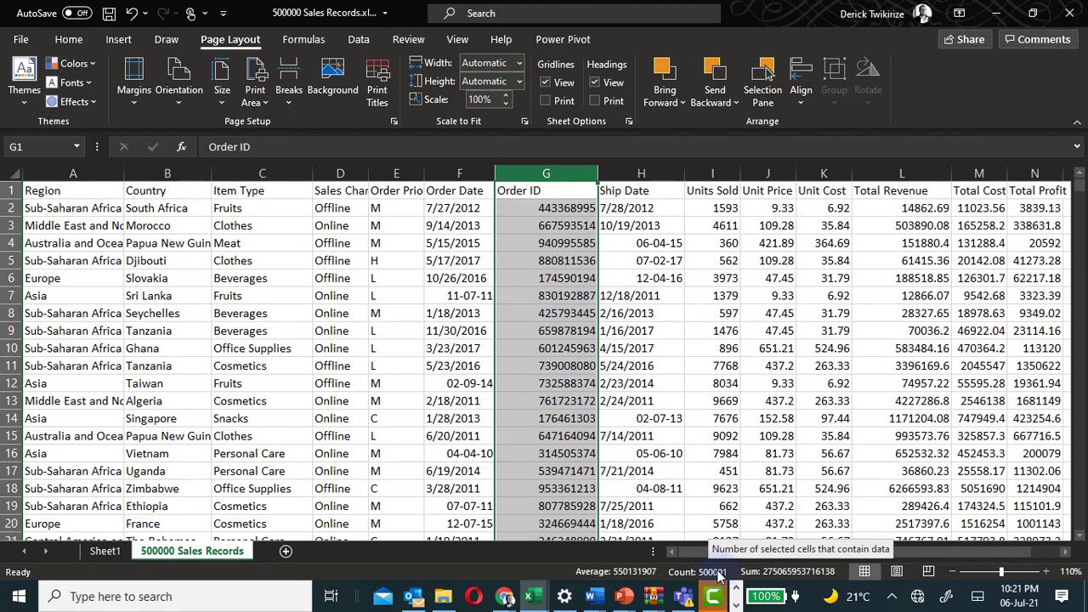
pyautogui.click(102, 549)
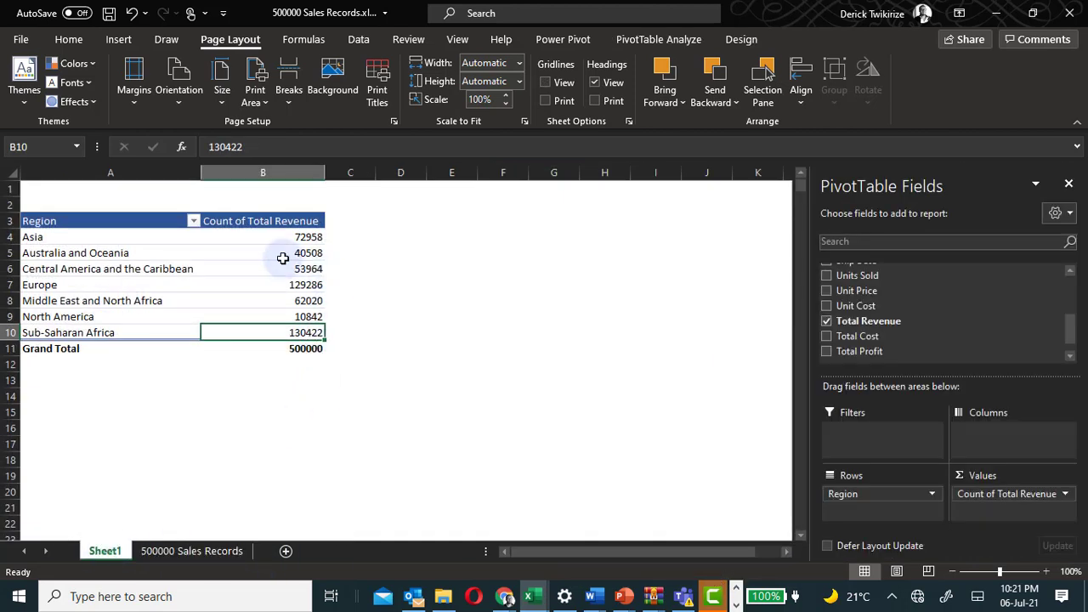
# Switch the value field's summary calculation back to Sum.
pyautogui.click(116, 241)
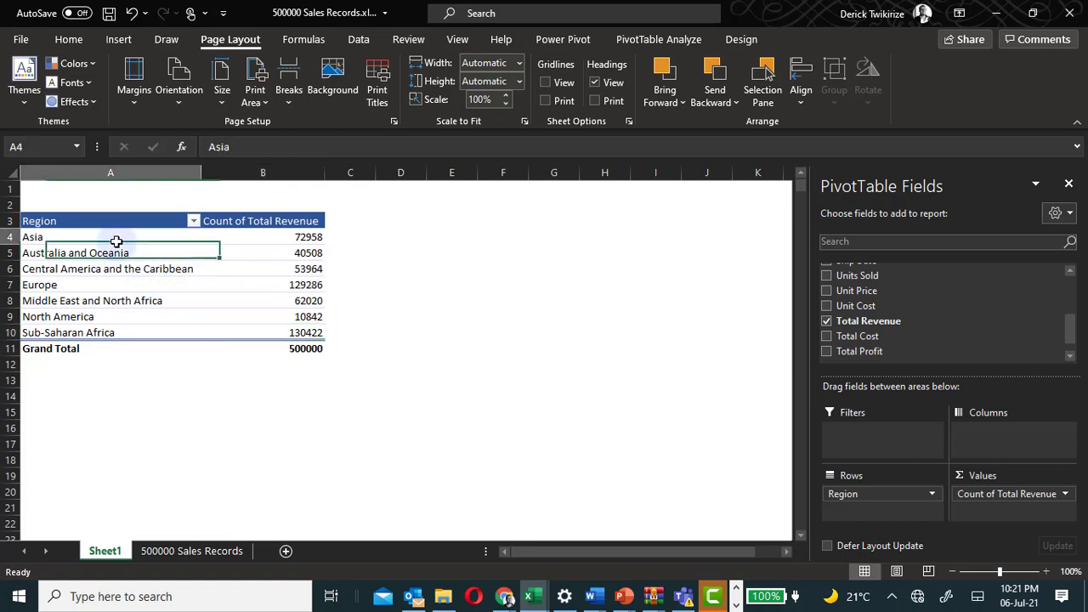
pyautogui.click(302, 237)
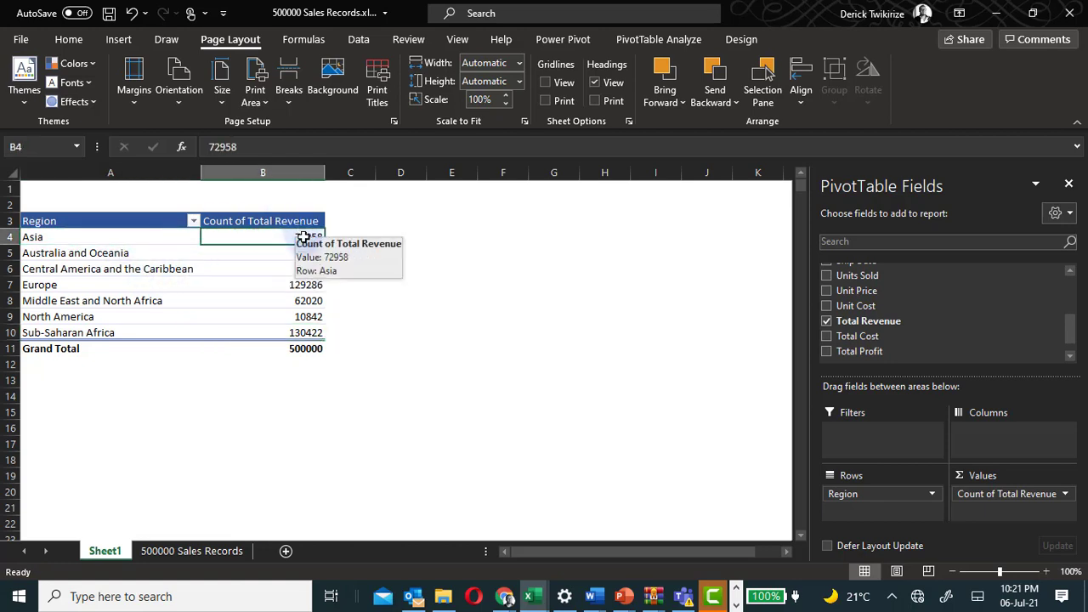
pyautogui.click(161, 286)
pyautogui.click(304, 285)
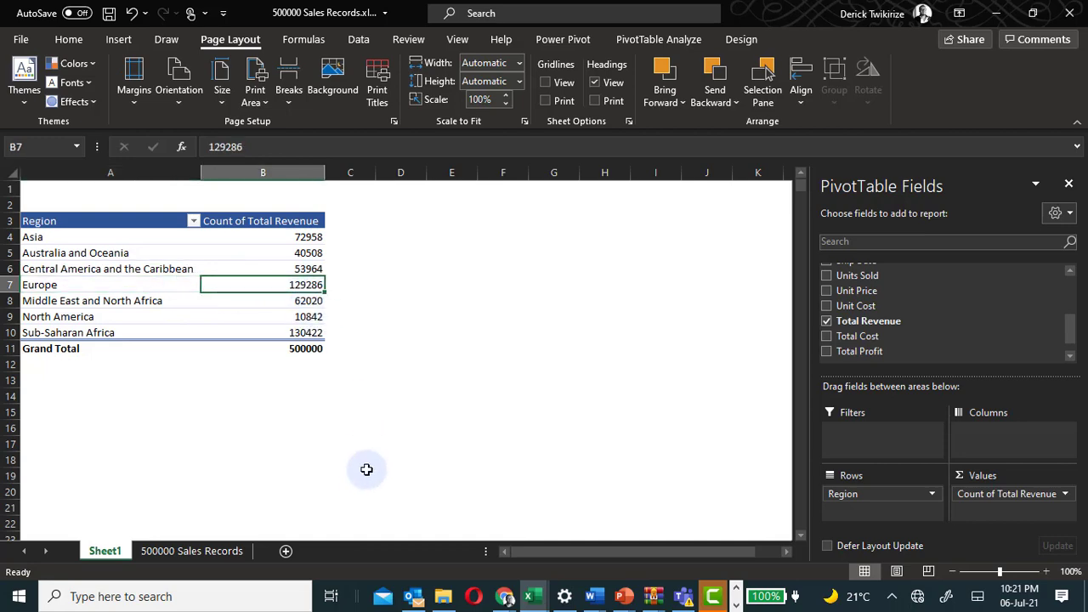
pyautogui.doubleClick(273, 223)
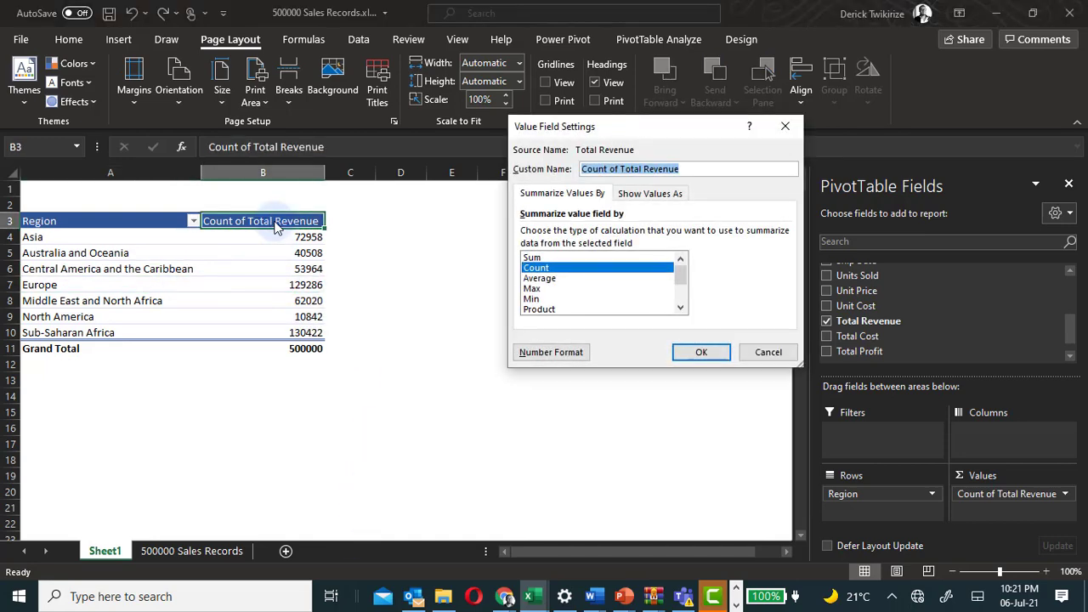
pyautogui.click(532, 257)
pyautogui.click(694, 350)
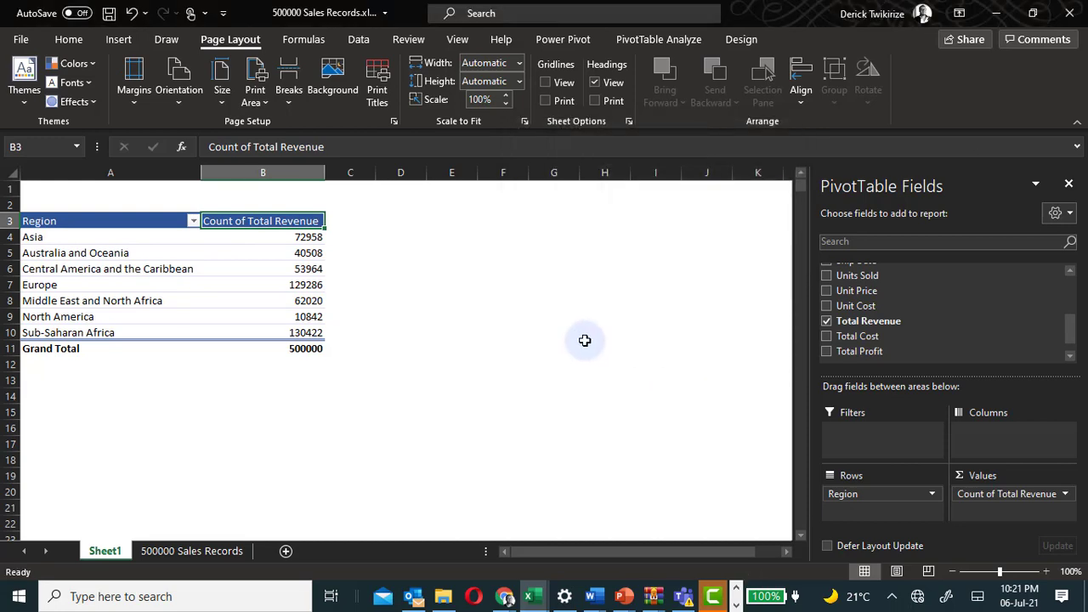